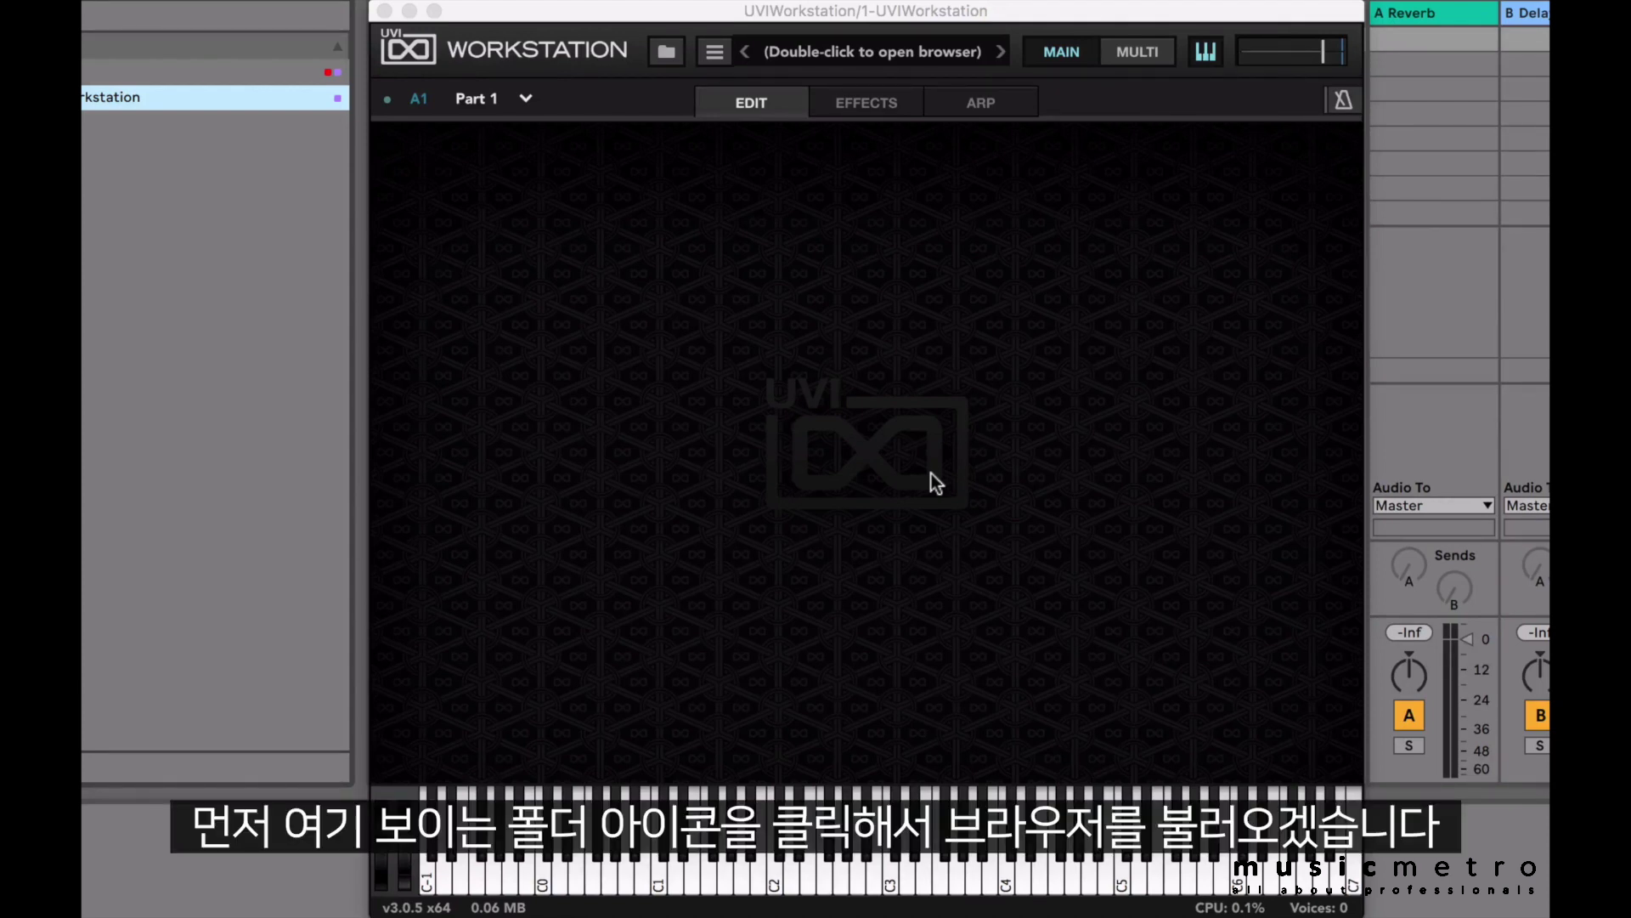
Check the empty Soundbanks section in the sound browser and open the SoundBanks preferences
click(669, 61)
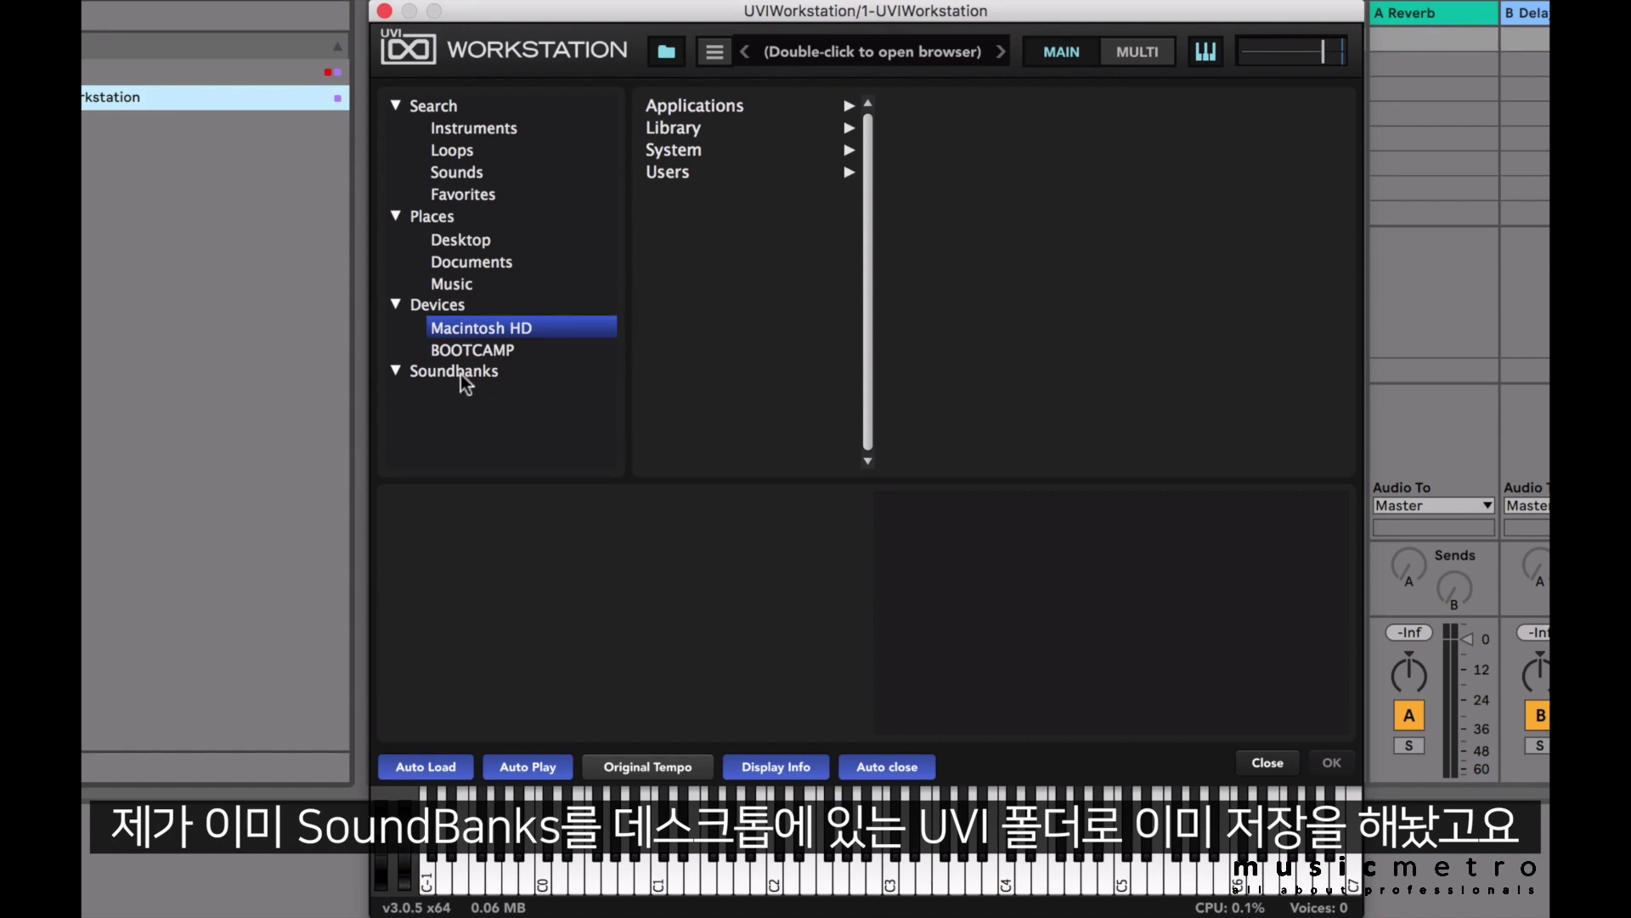
click(717, 54)
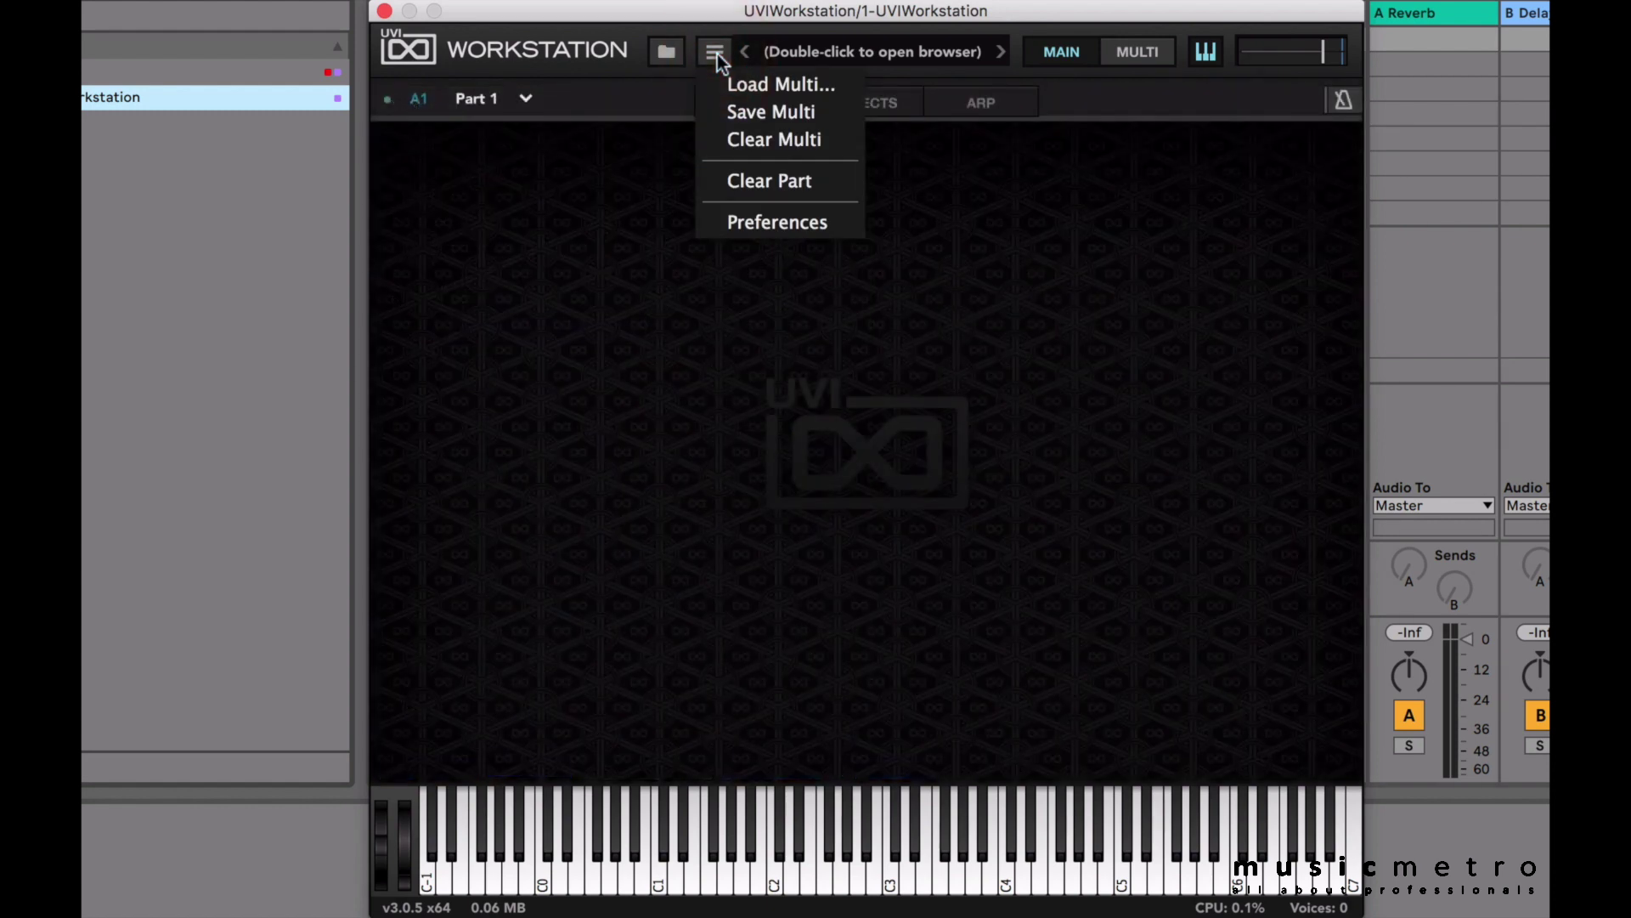
click(779, 228)
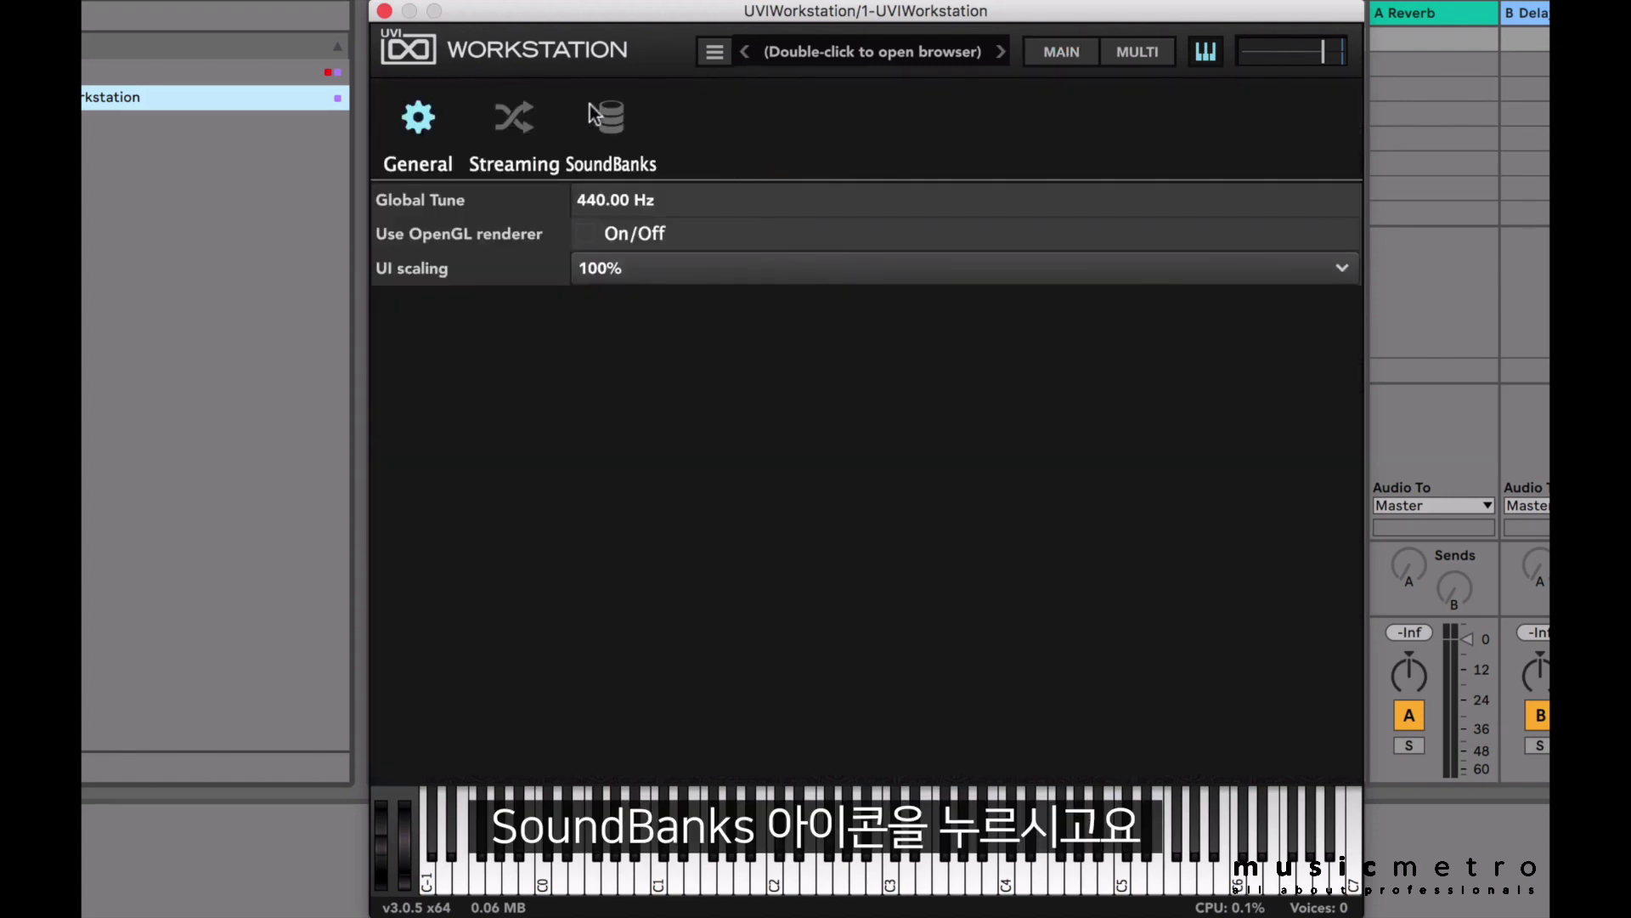
click(612, 121)
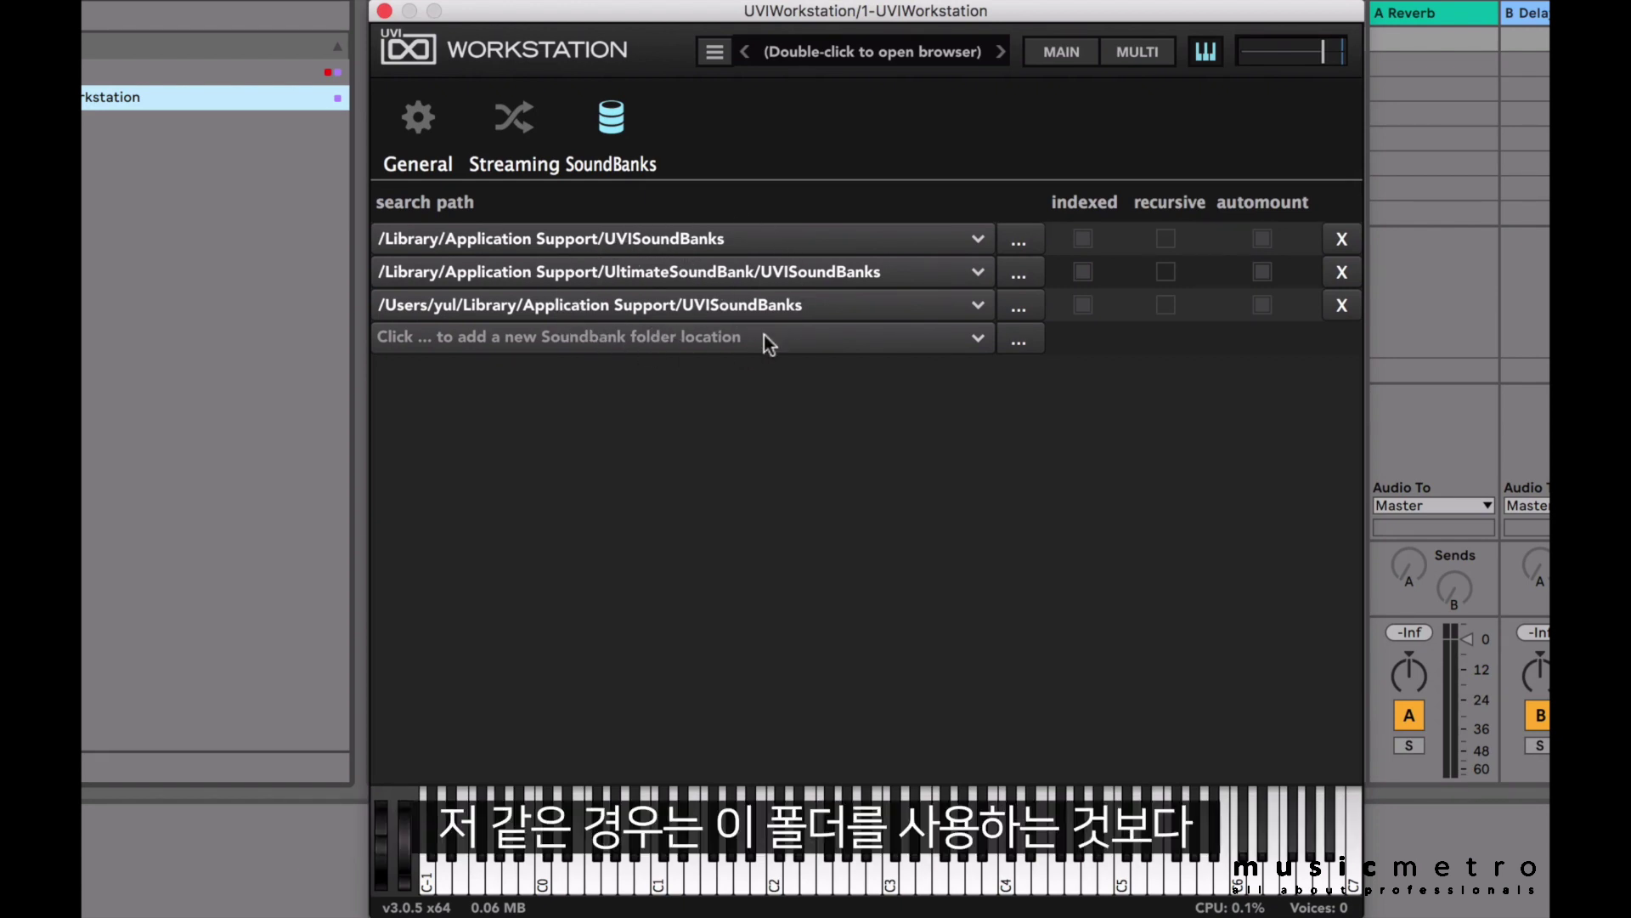
Add the "uvi sound bank" folder on the Desktop as a new Soundbank search path
click(1023, 345)
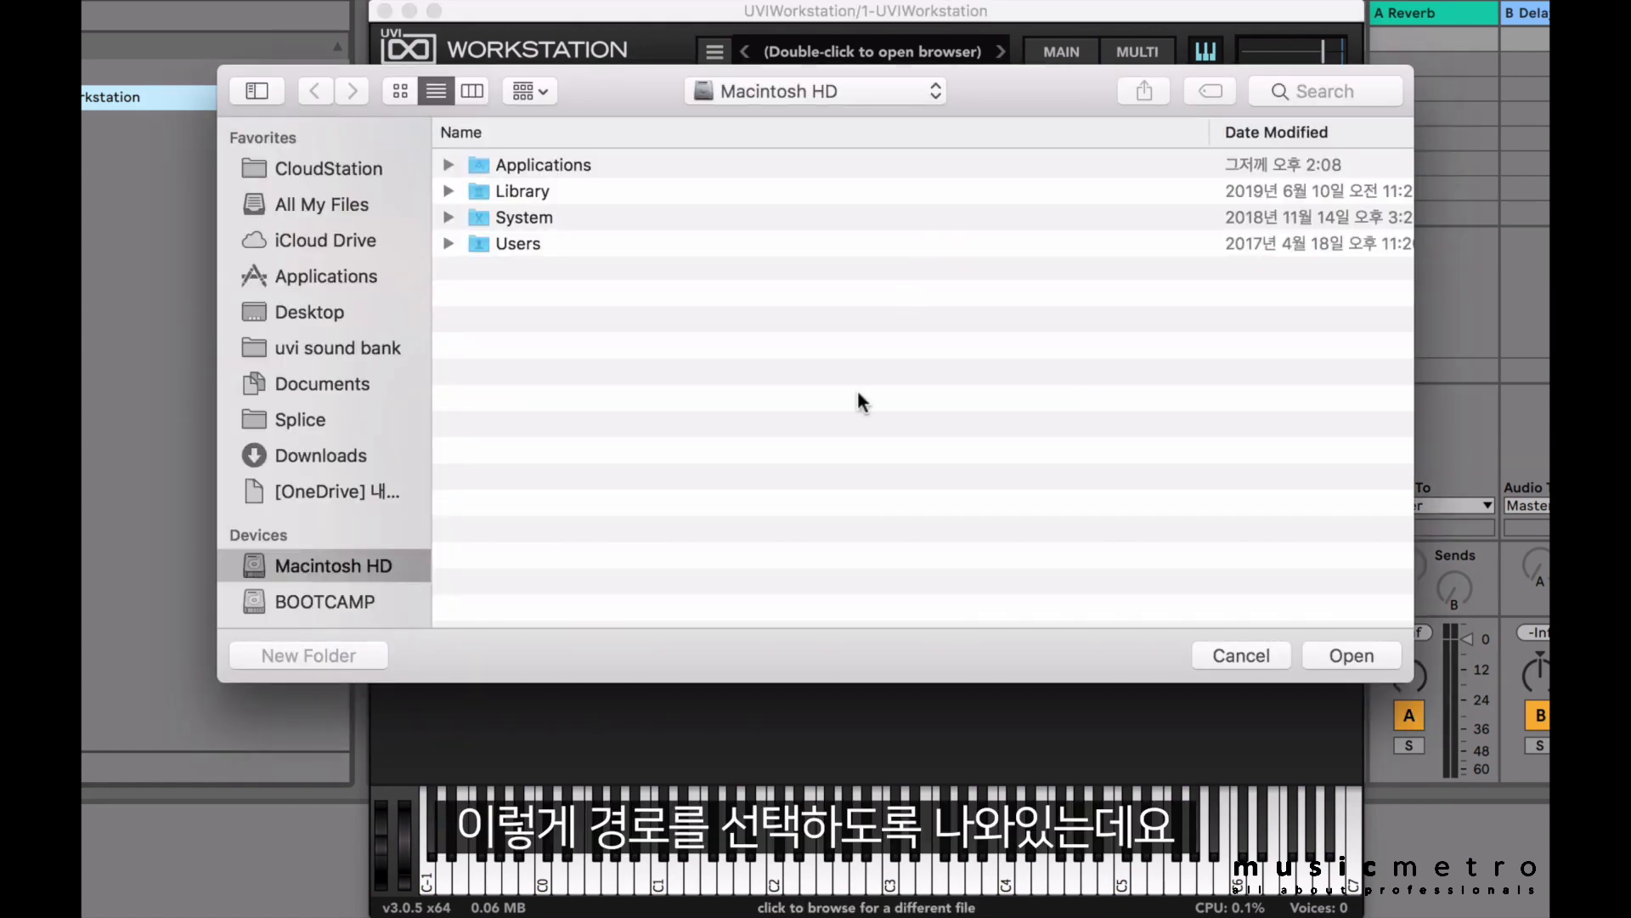
click(321, 348)
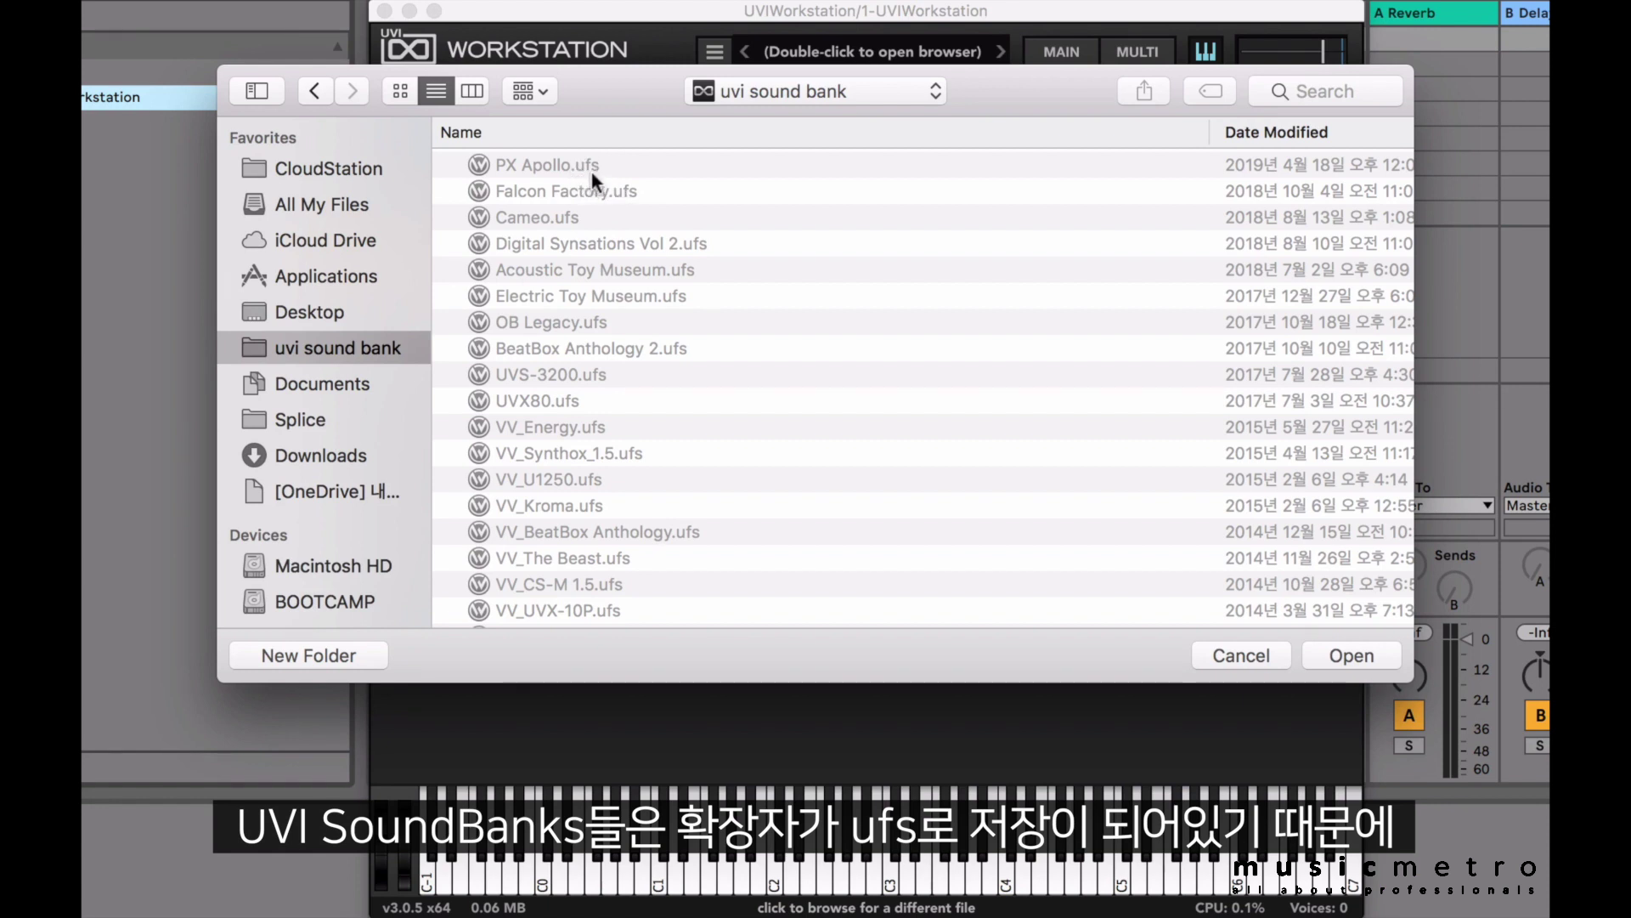
scroll(717, 294, down, 10)
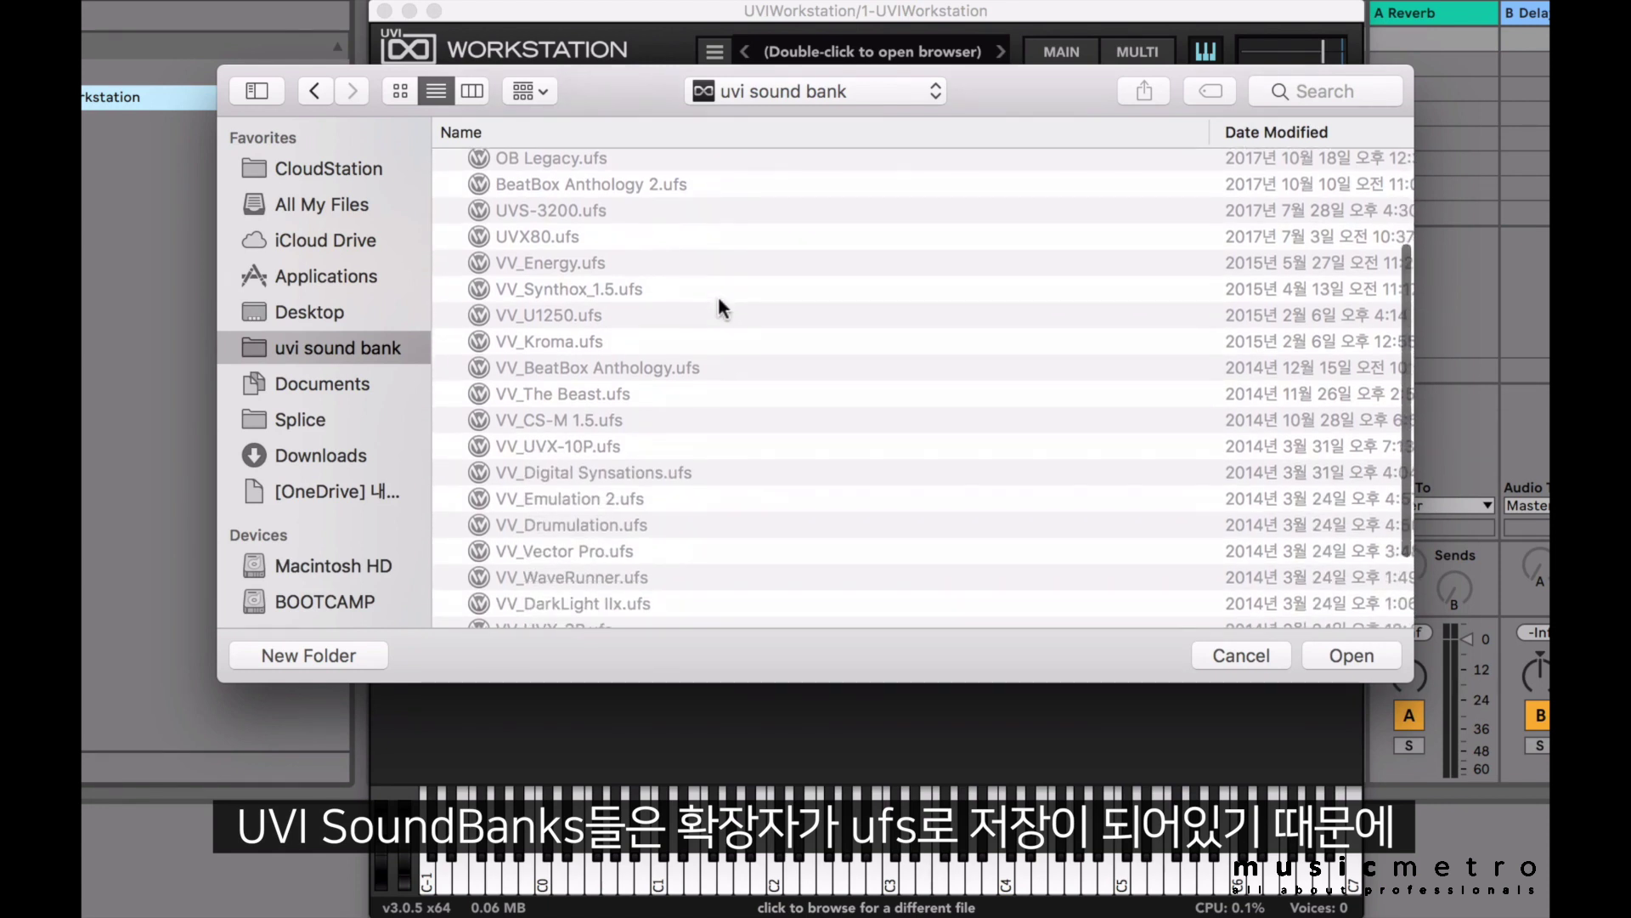
scroll(685, 393, up, 10)
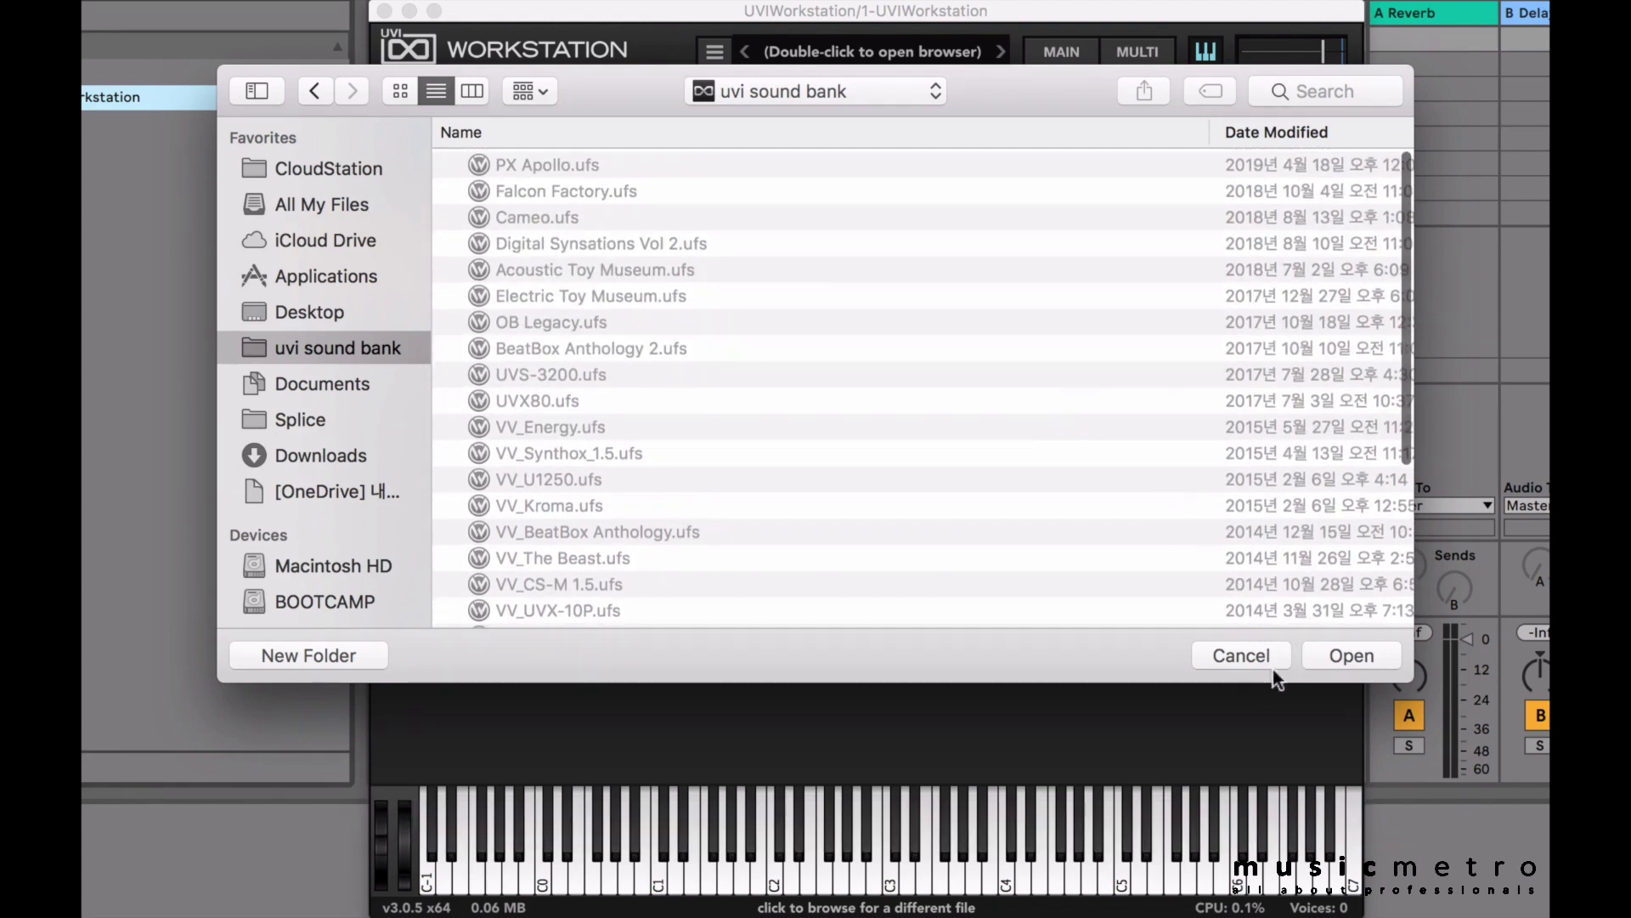
click(1351, 659)
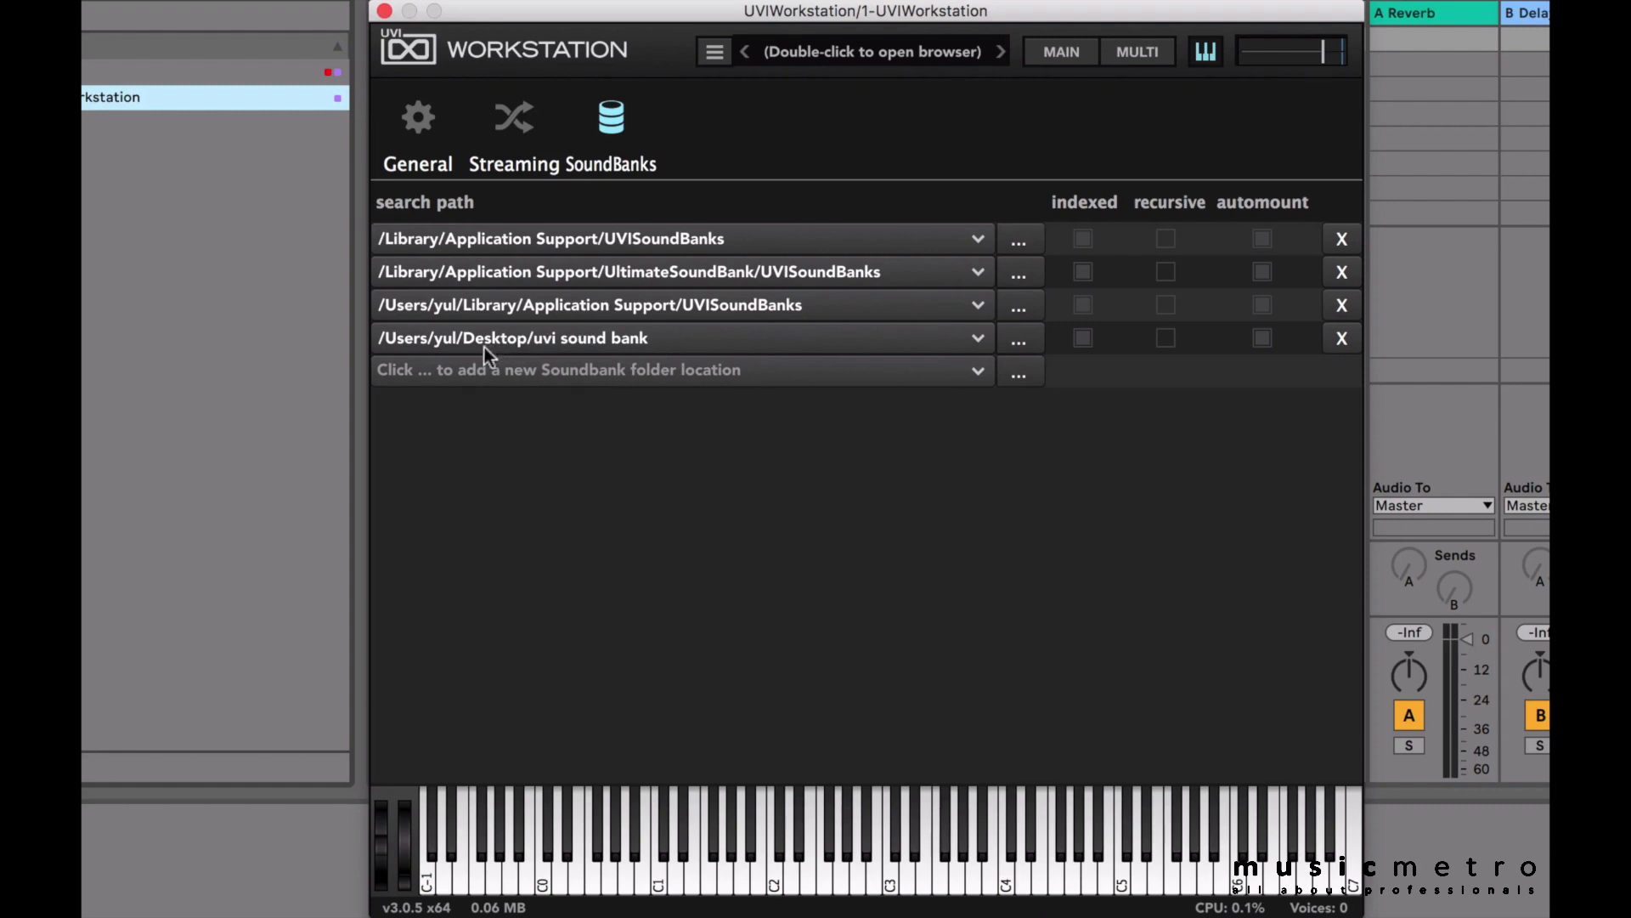
Close the plugin window and reload a fresh UVIWorkstation instance on the first track
click(381, 12)
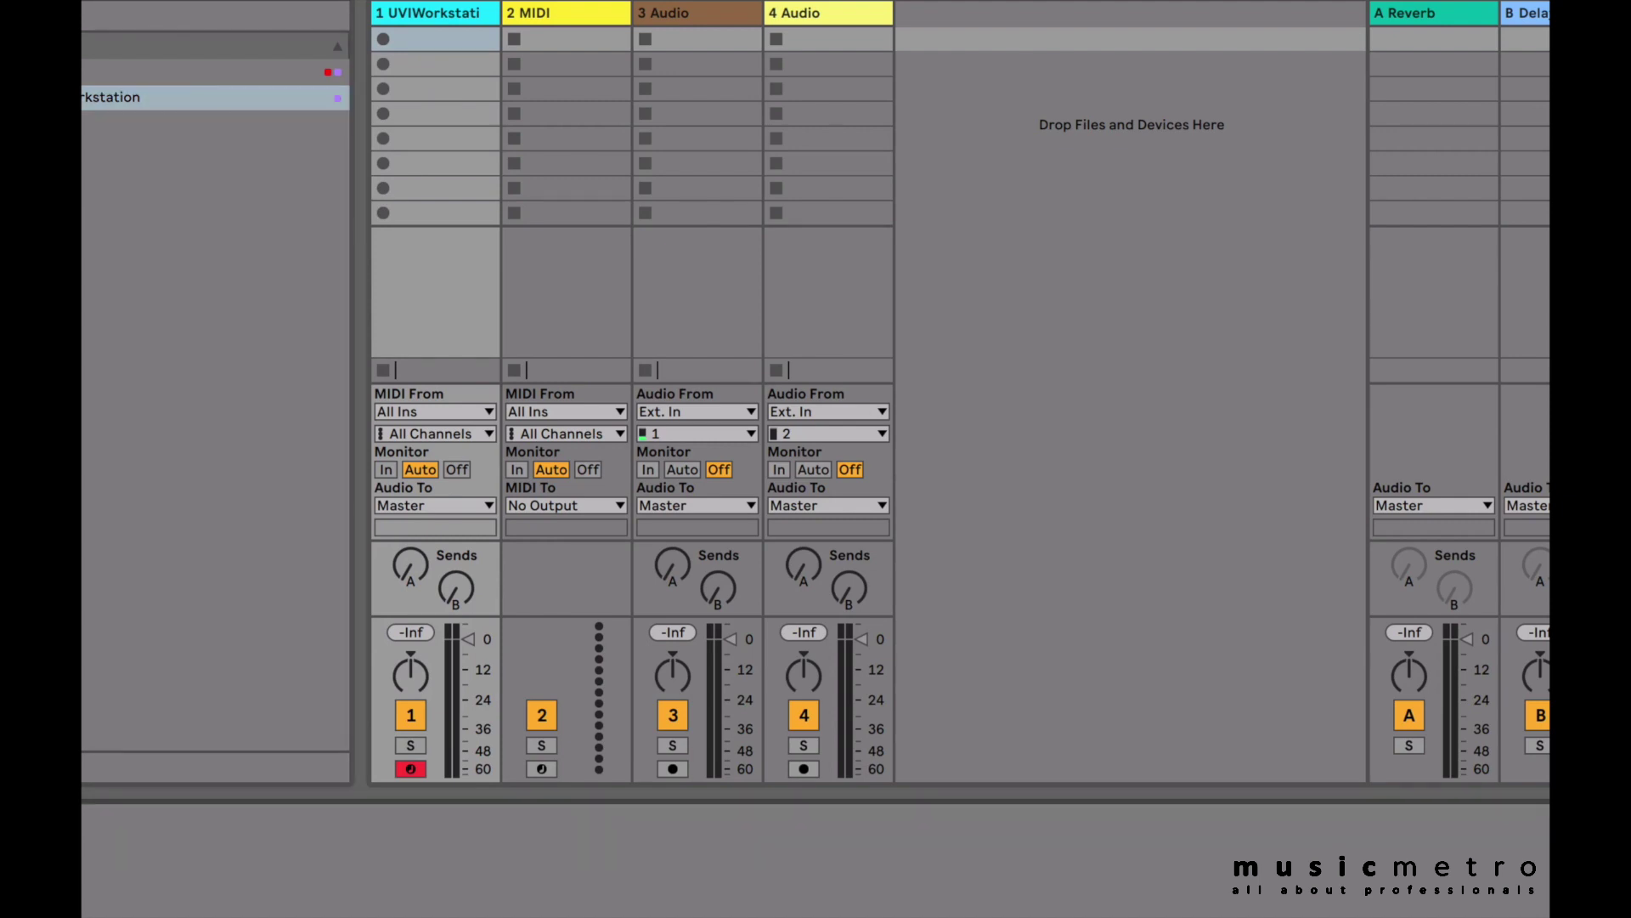
key(ctrl+z)
double_click(85, 96)
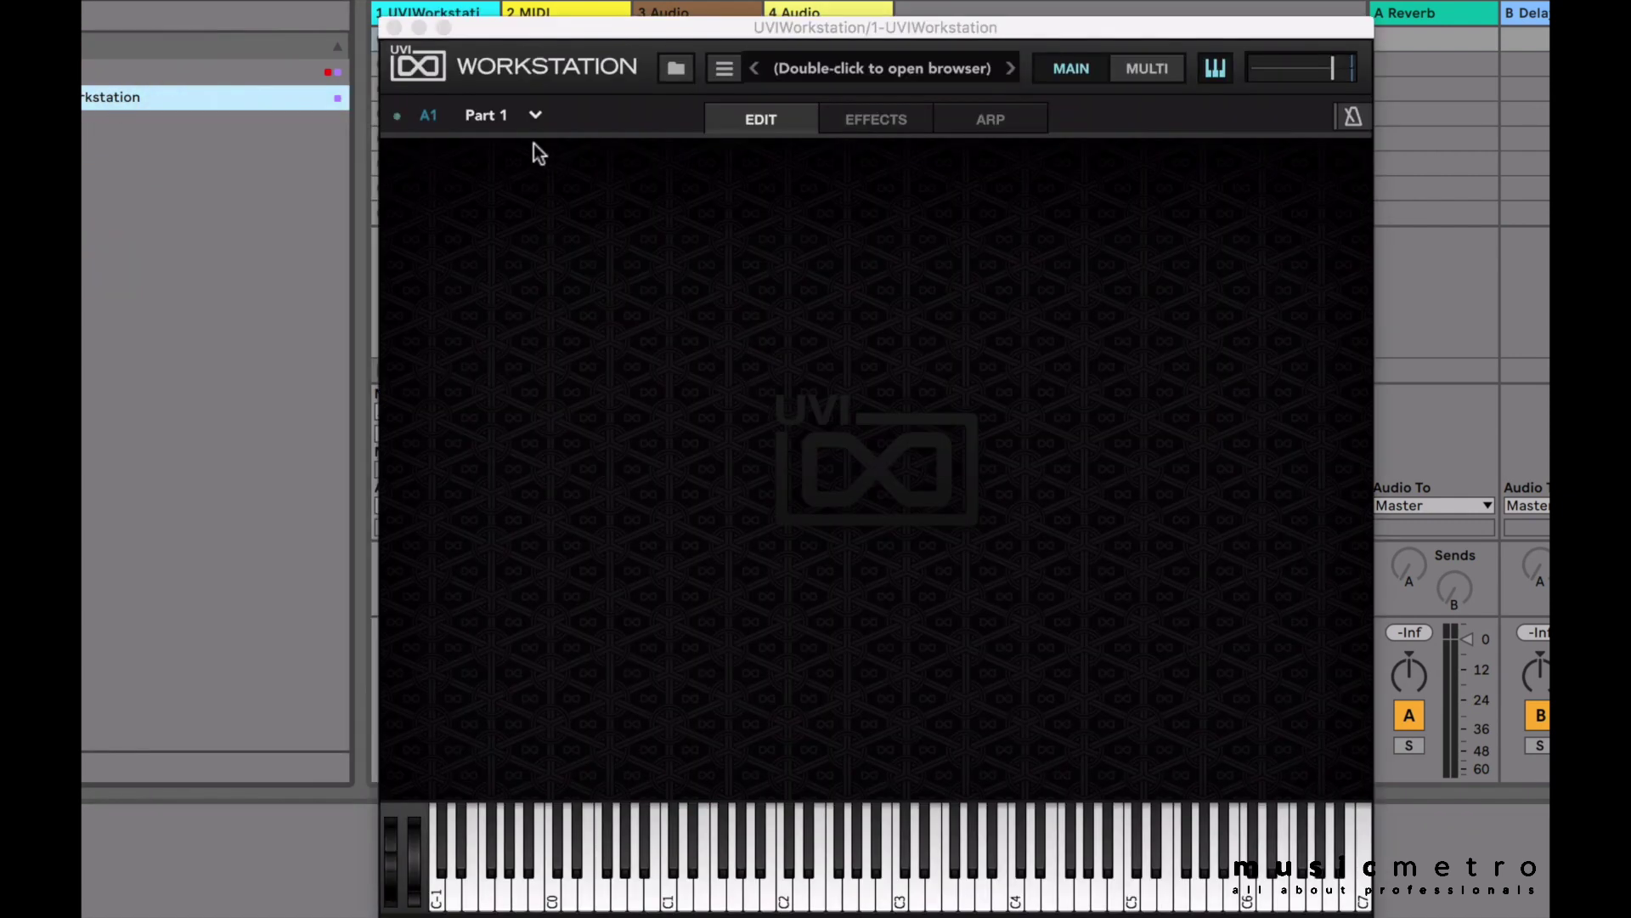
Open the sound browser and look through the list of mounted soundbanks
click(681, 76)
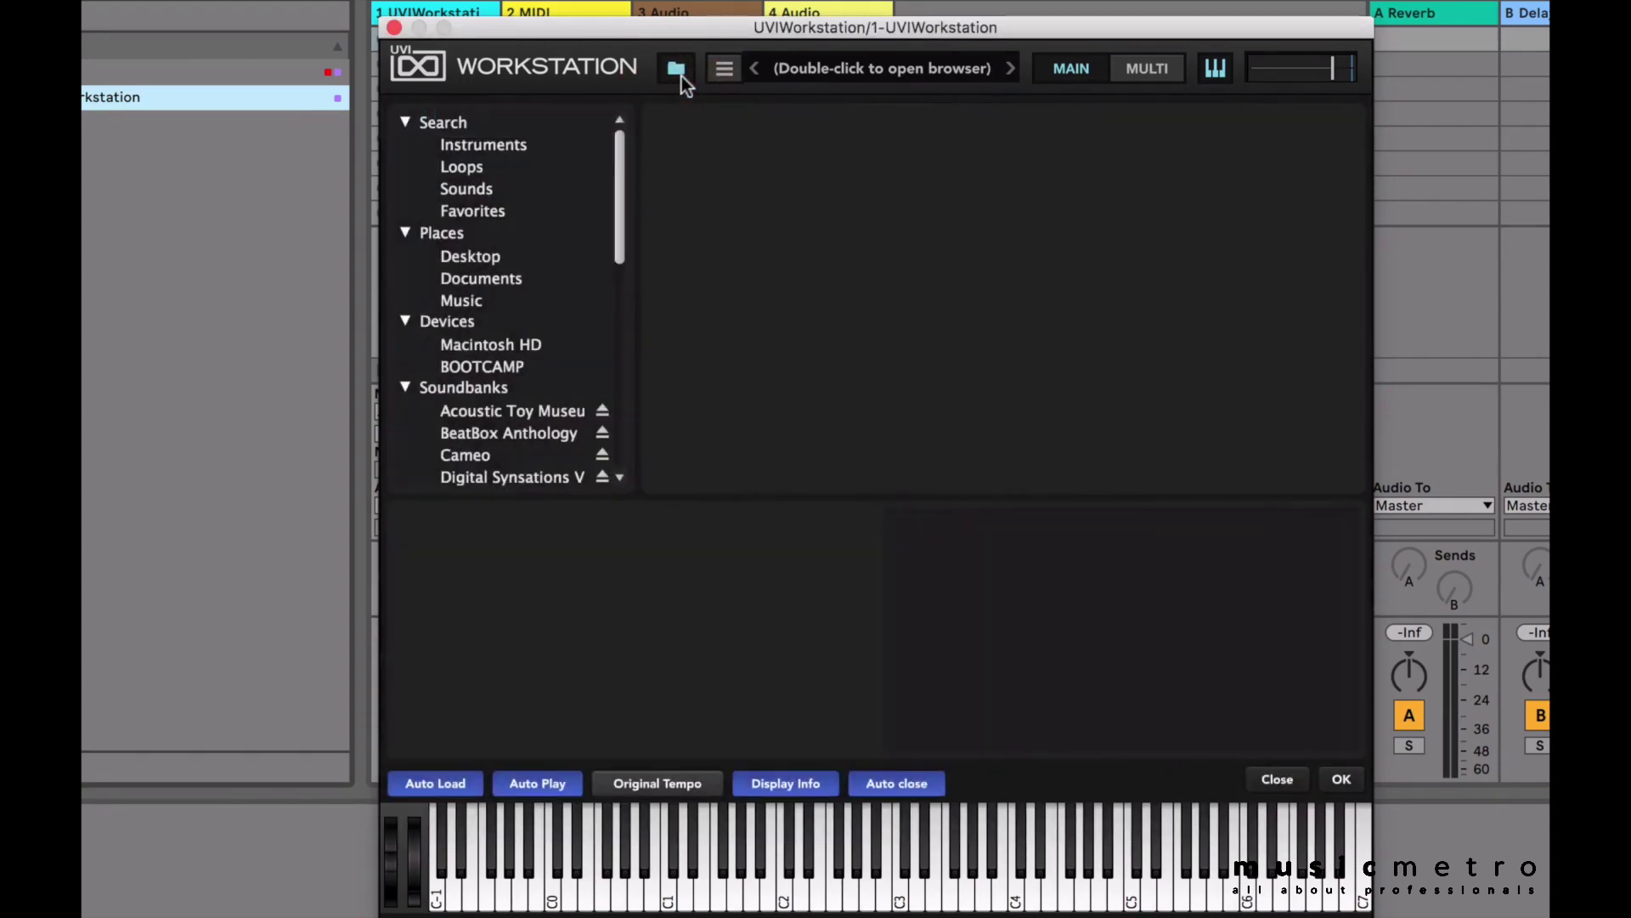
scroll(588, 204, down, 3)
scroll(590, 208, down, 5)
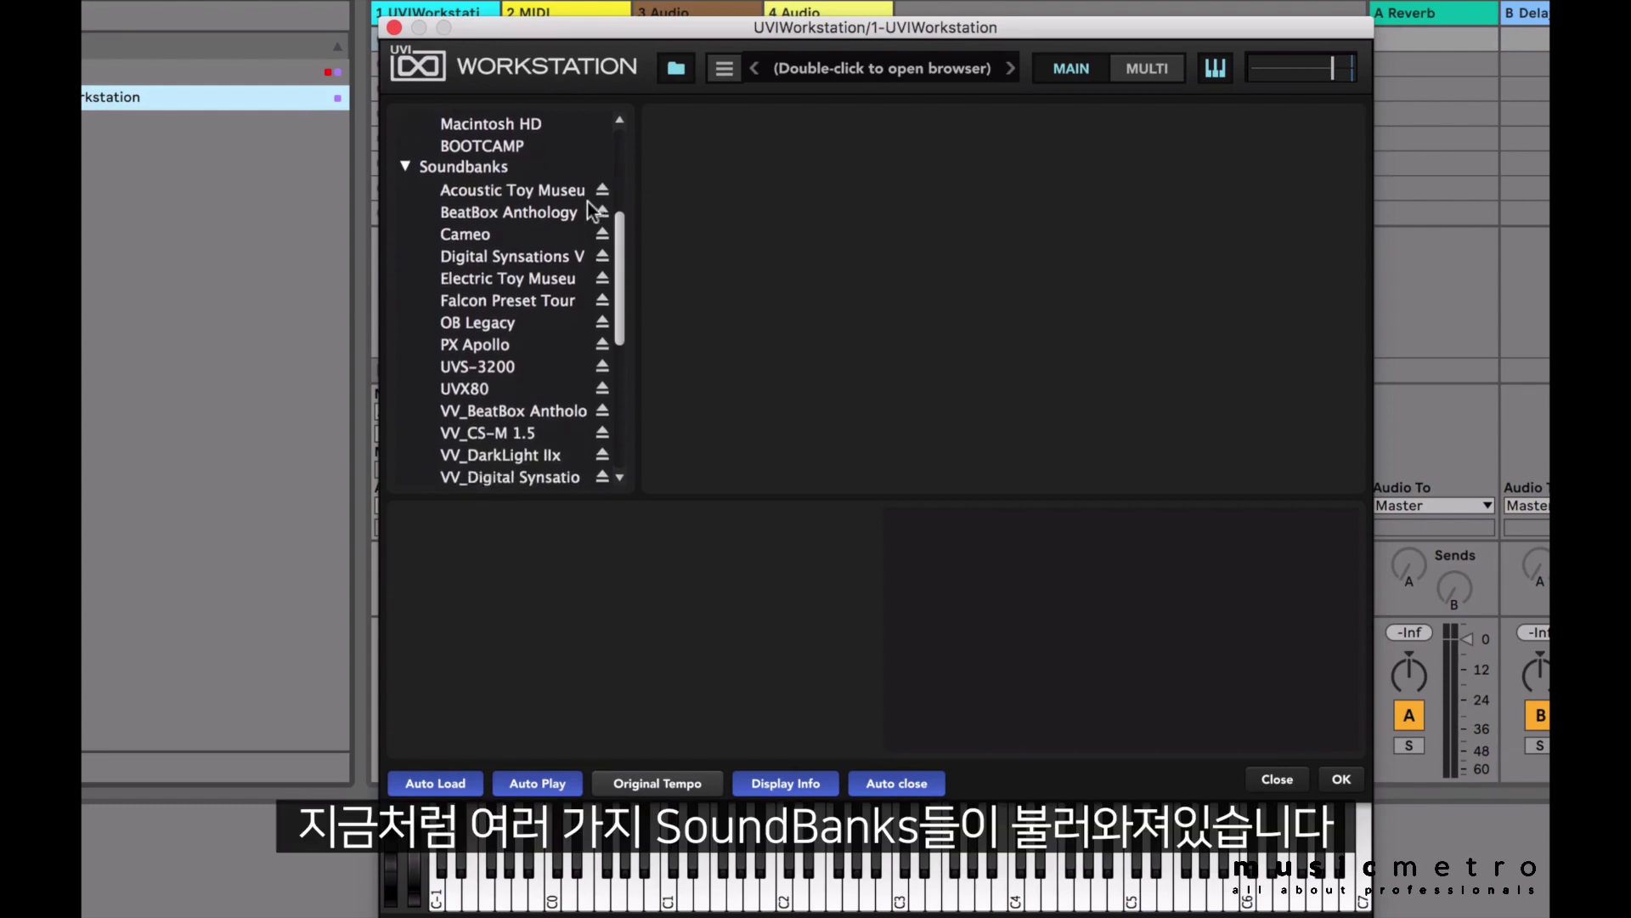
scroll(528, 161, down, 10)
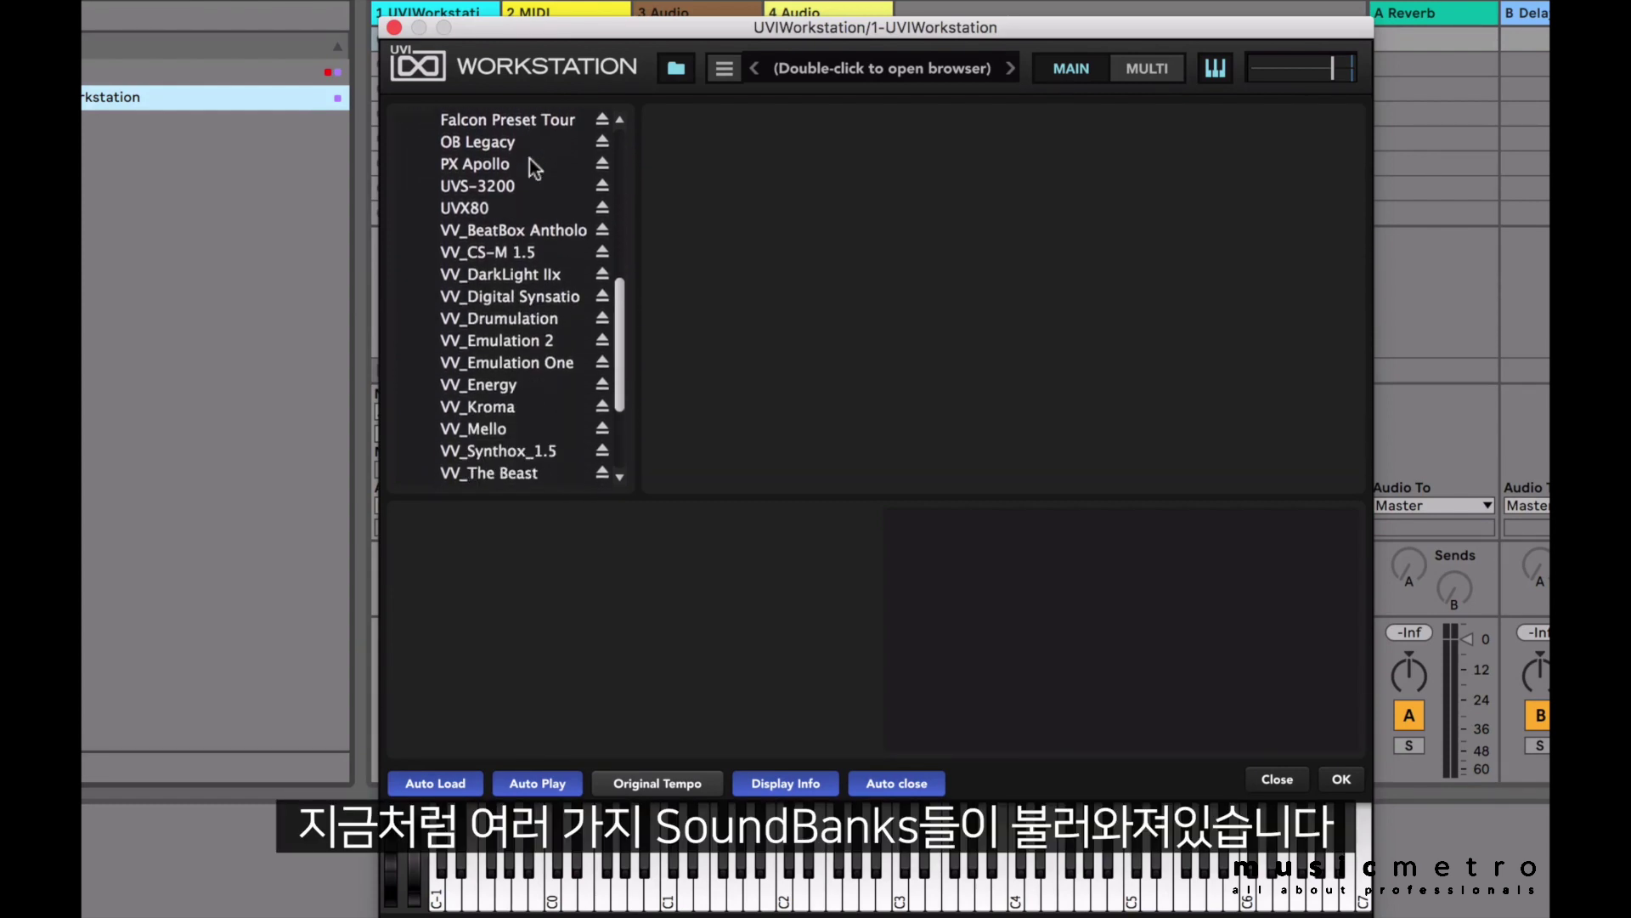
scroll(521, 345, up, 8)
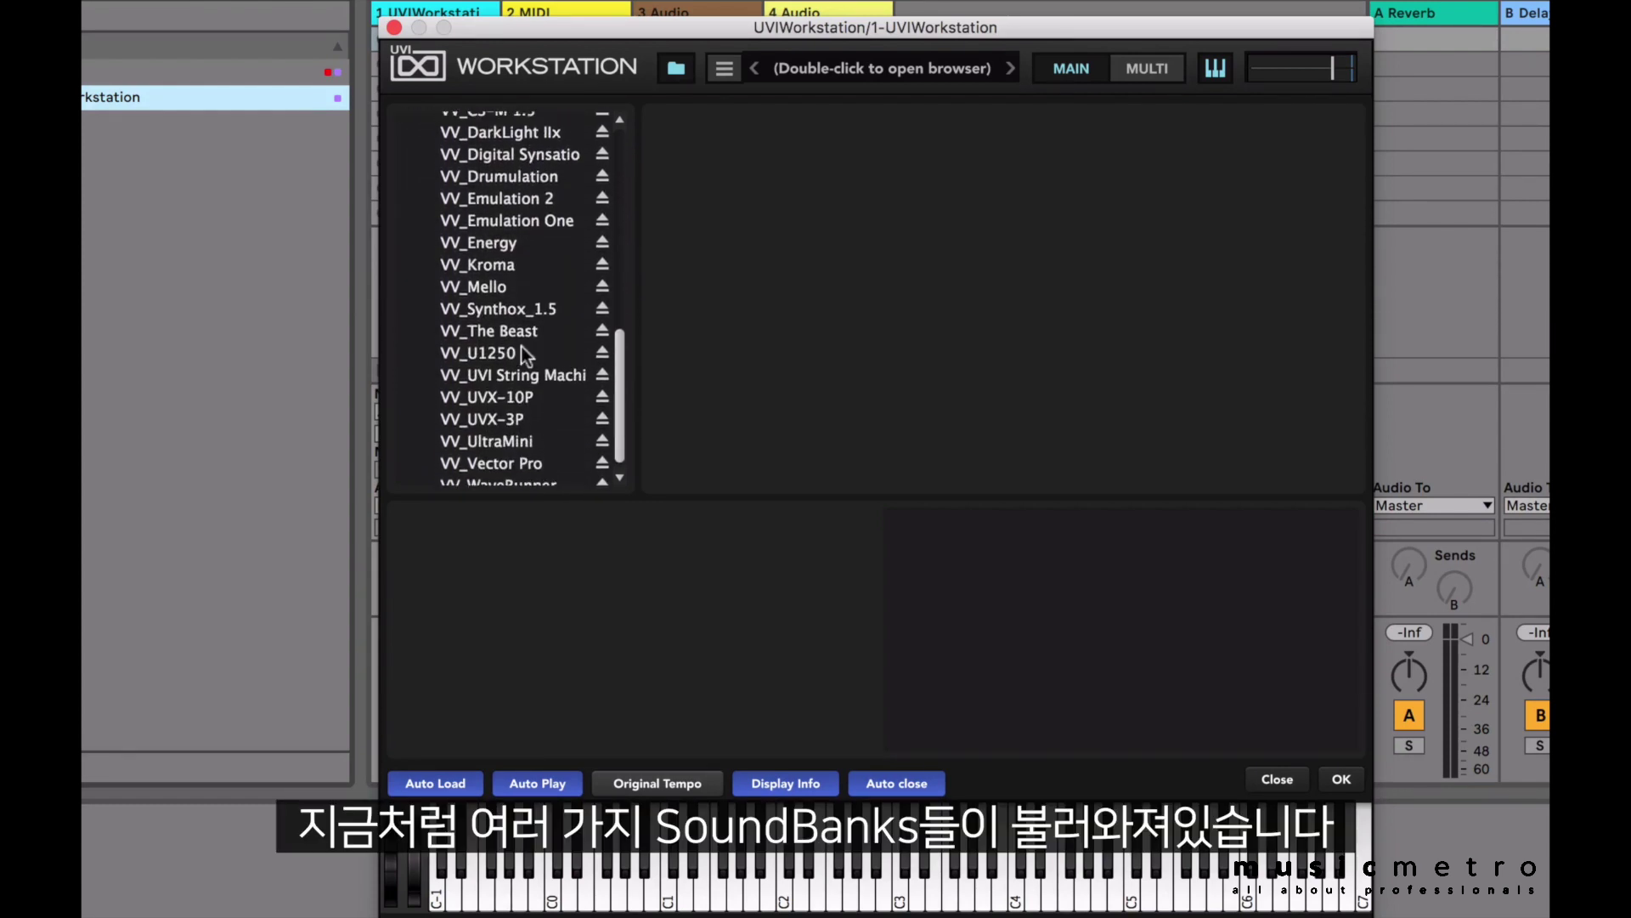
scroll(522, 345, up, 2)
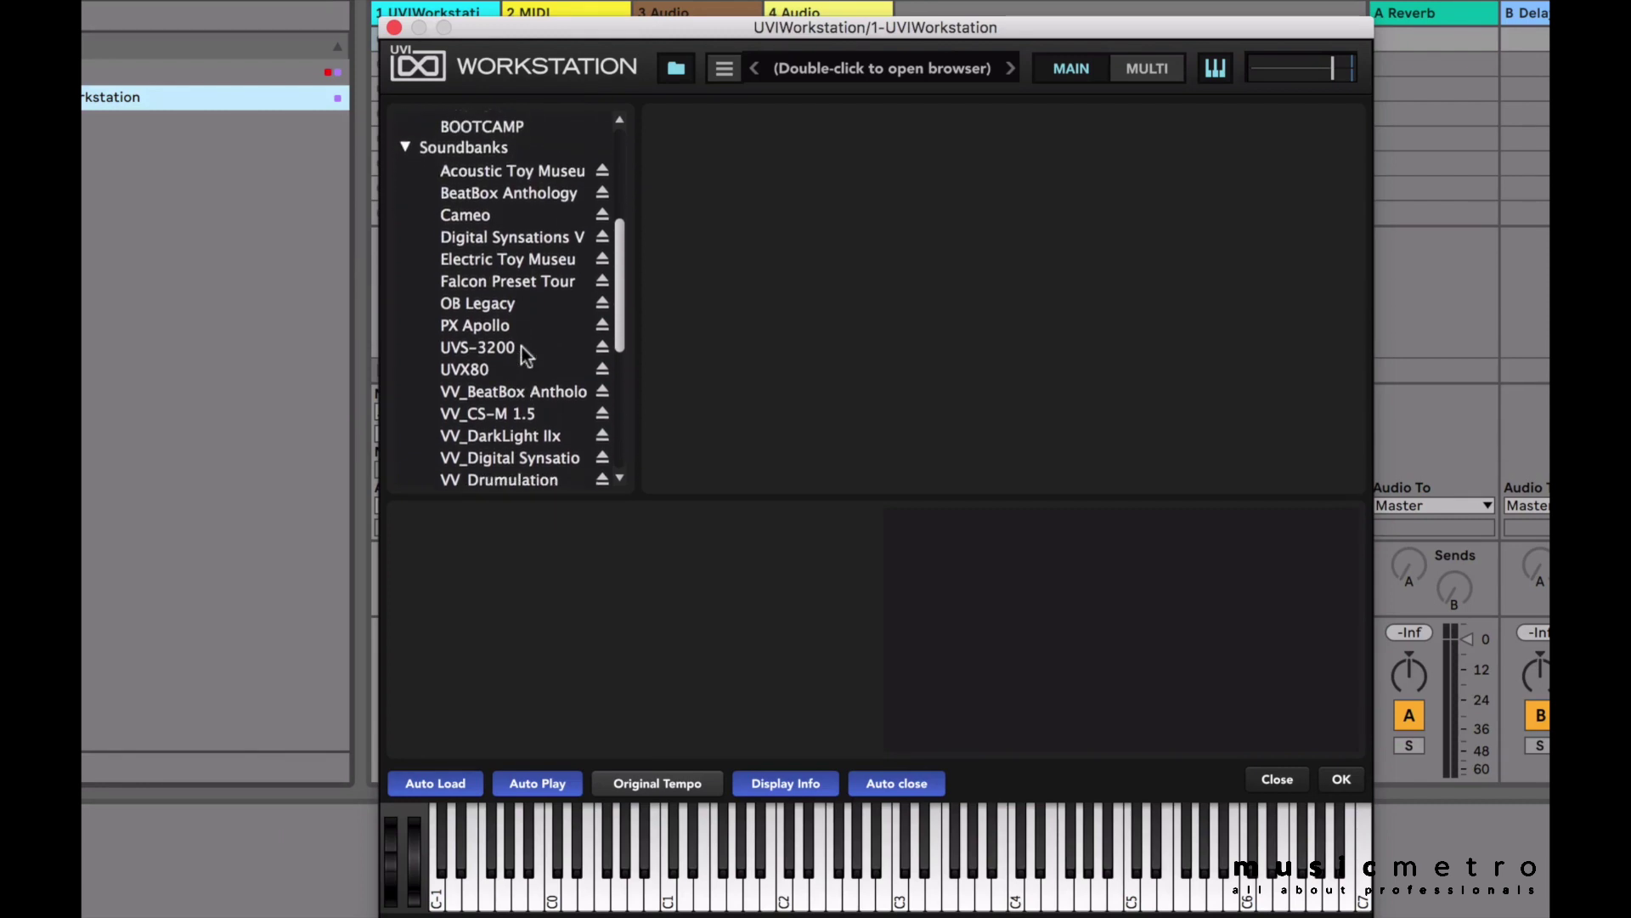
scroll(522, 345, down, 3)
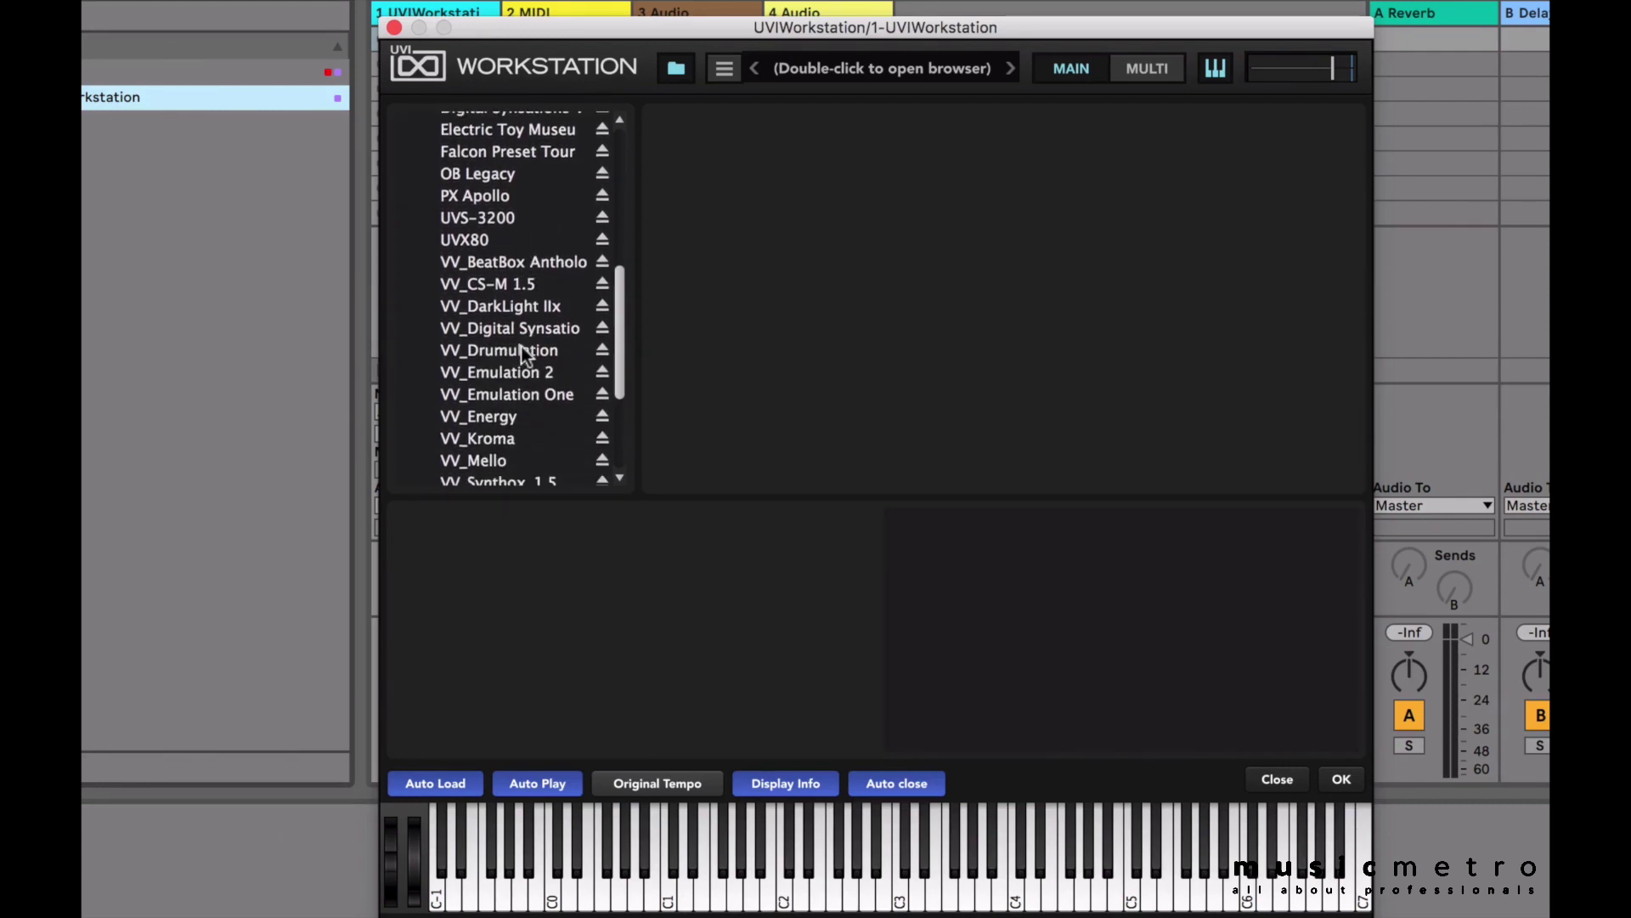
scroll(521, 350, down, 1)
scroll(522, 350, up, 4)
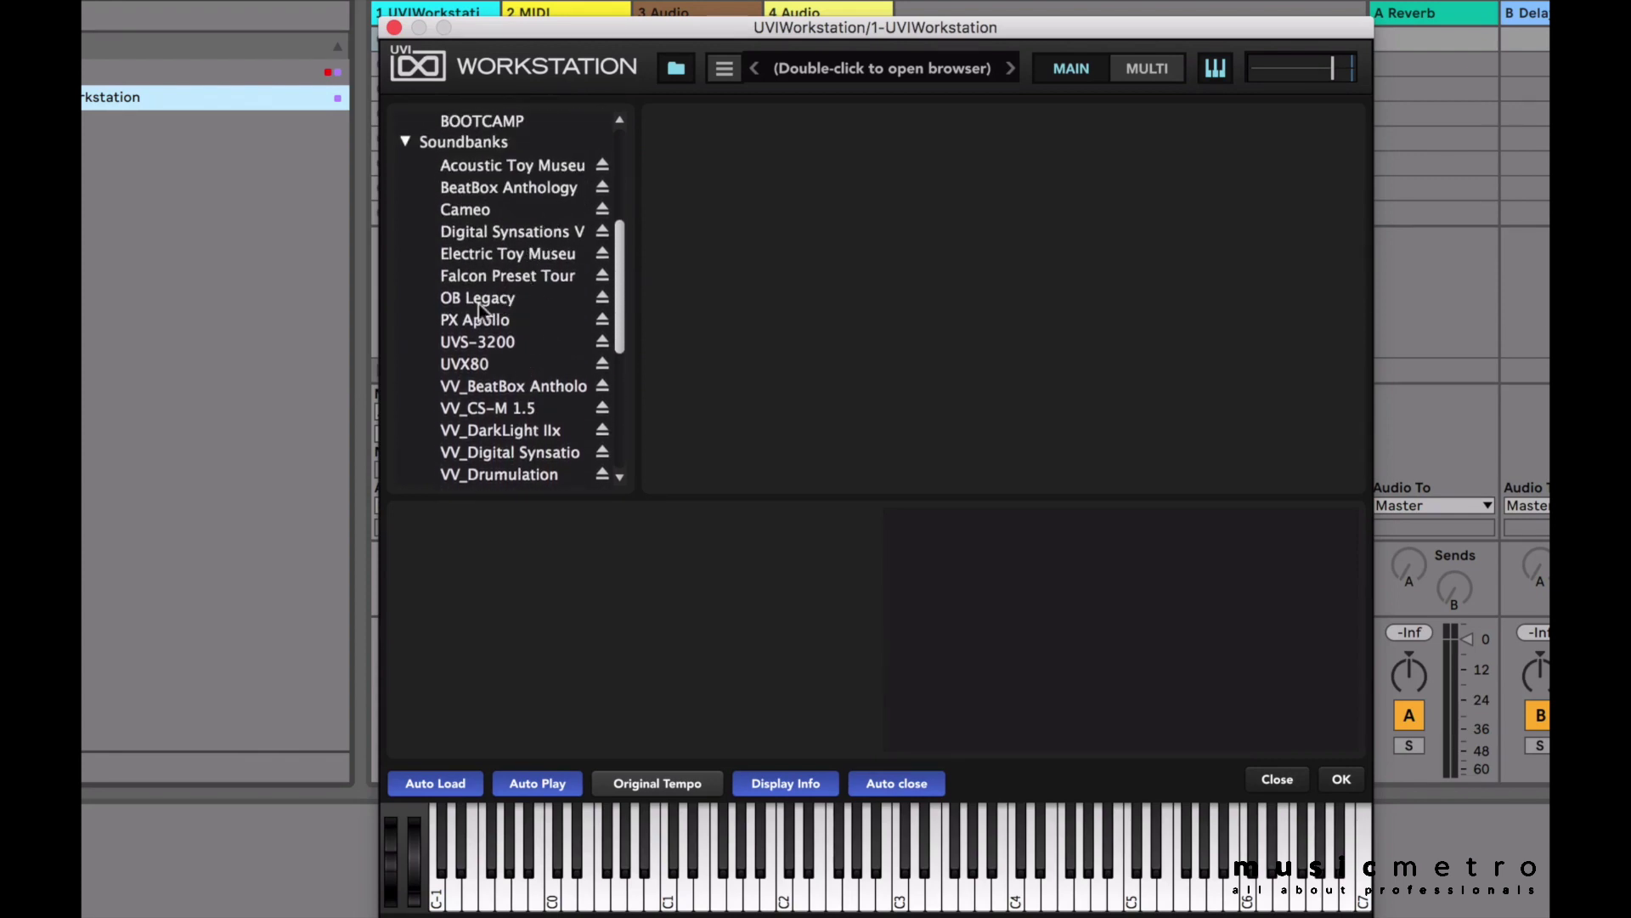
Load the Perky Organ preset from the Keys category of DS1 in the VV_Digital Synsations soundbank
scroll(477, 304, down, 4)
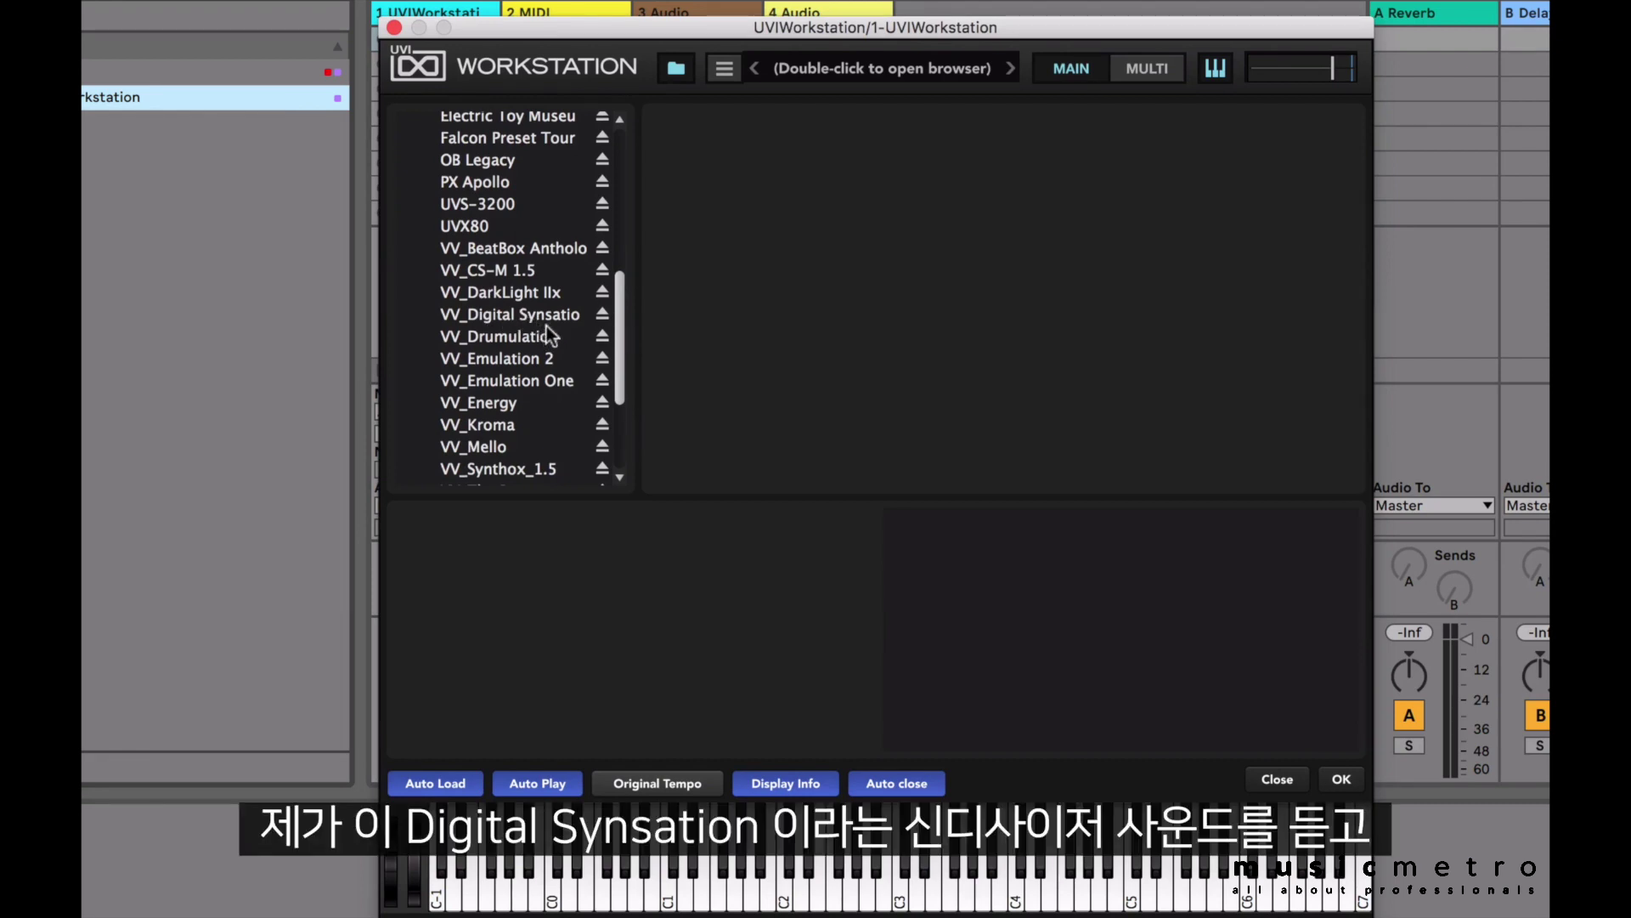
click(538, 319)
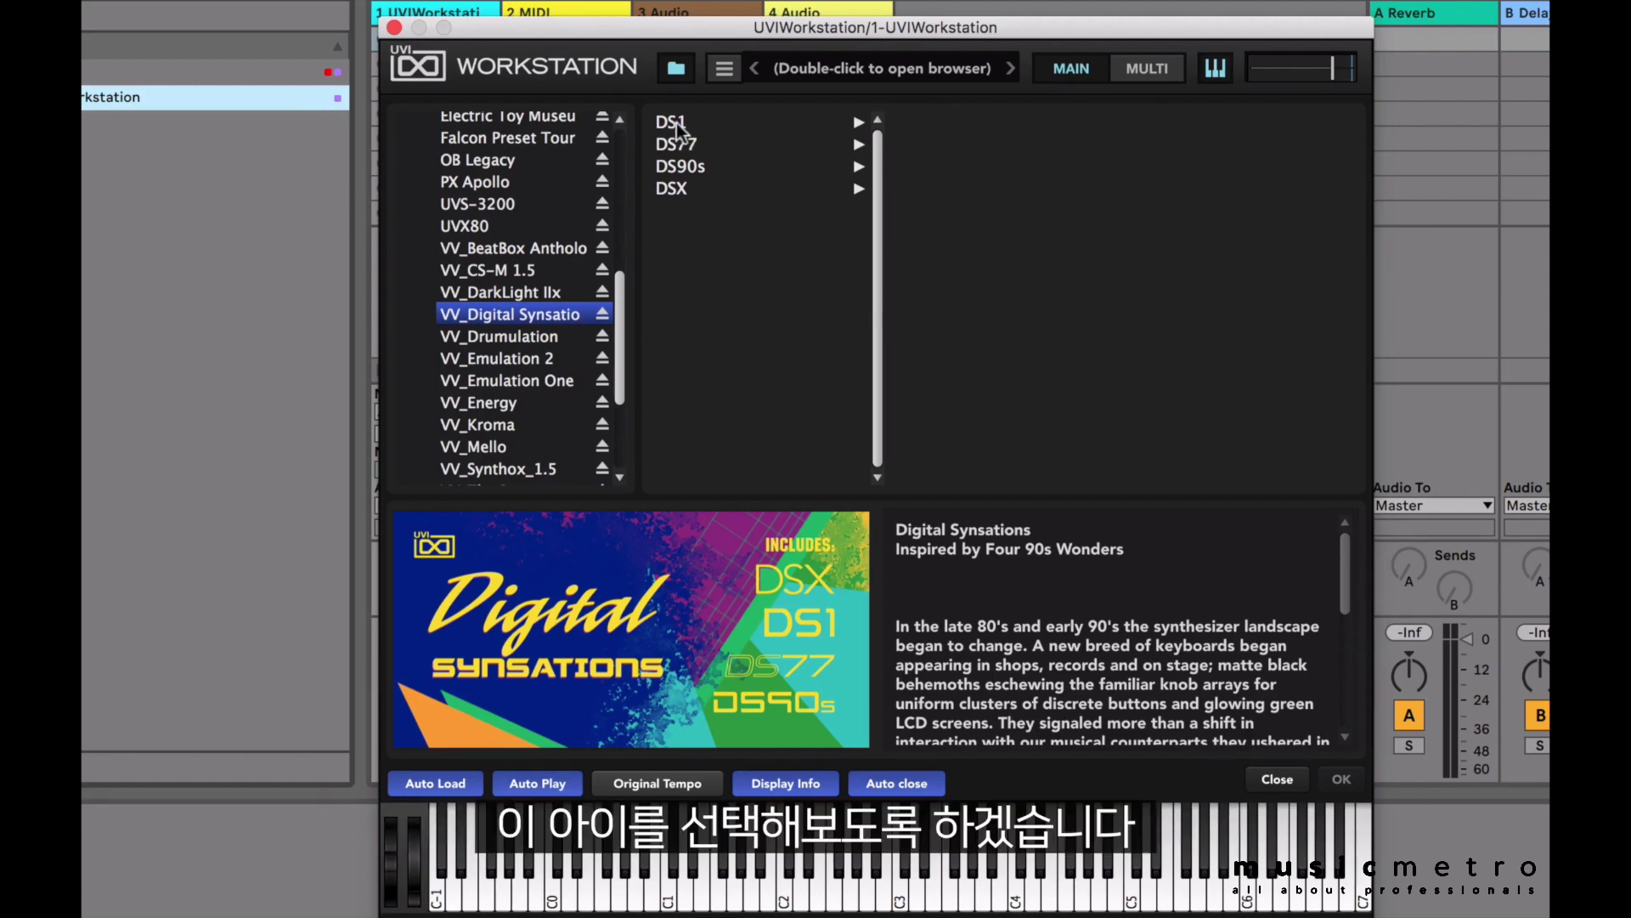
click(721, 121)
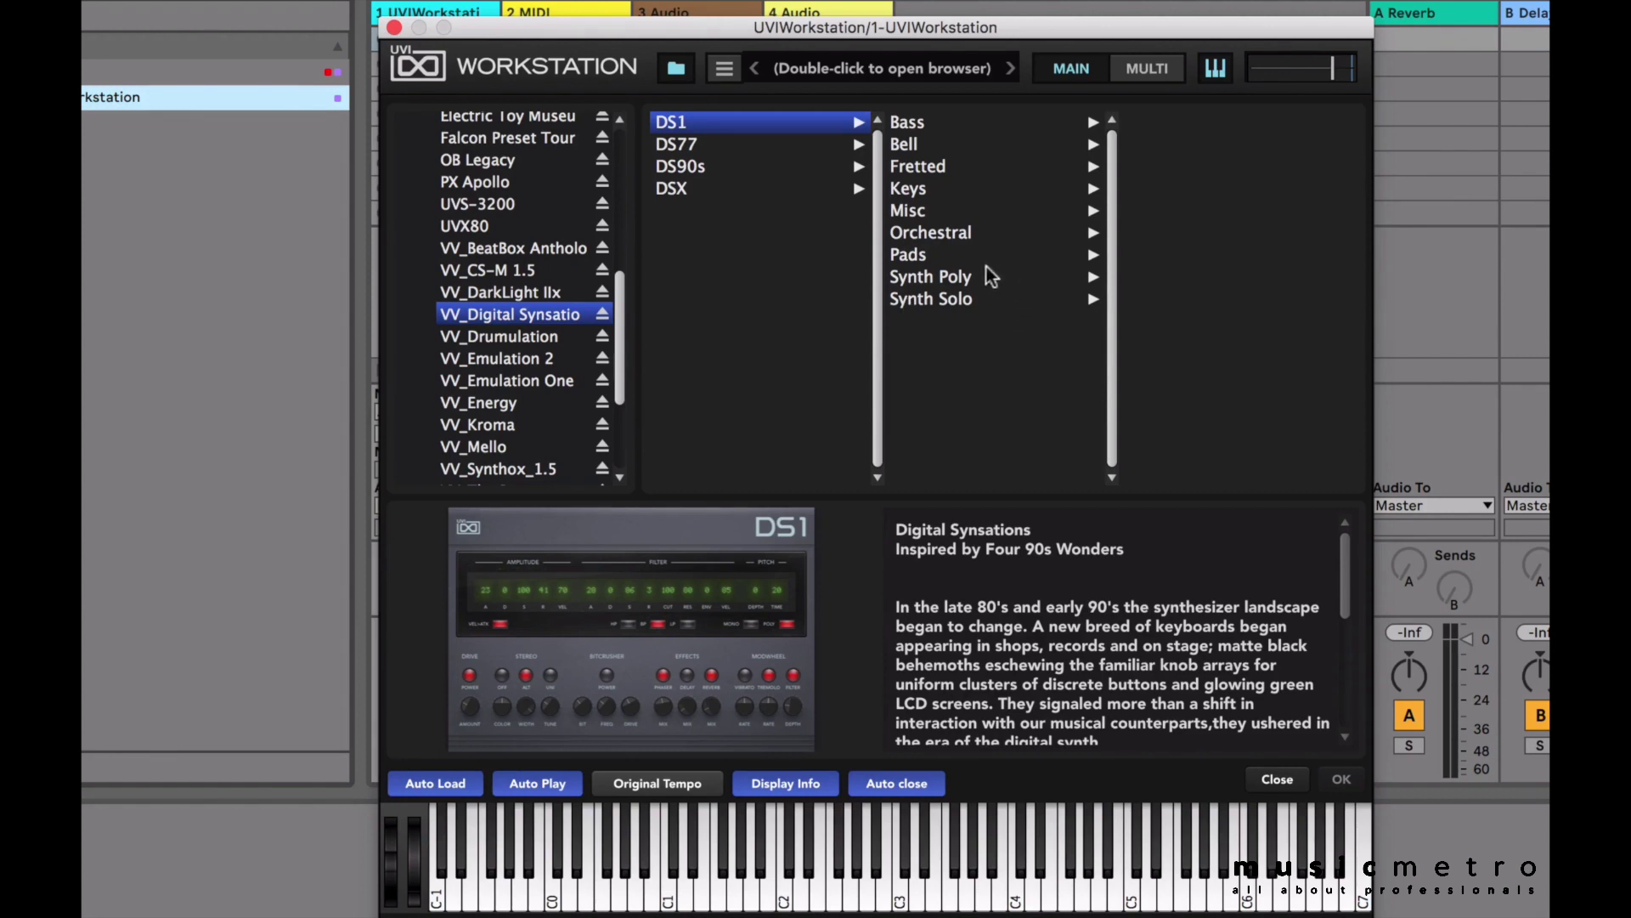
click(921, 188)
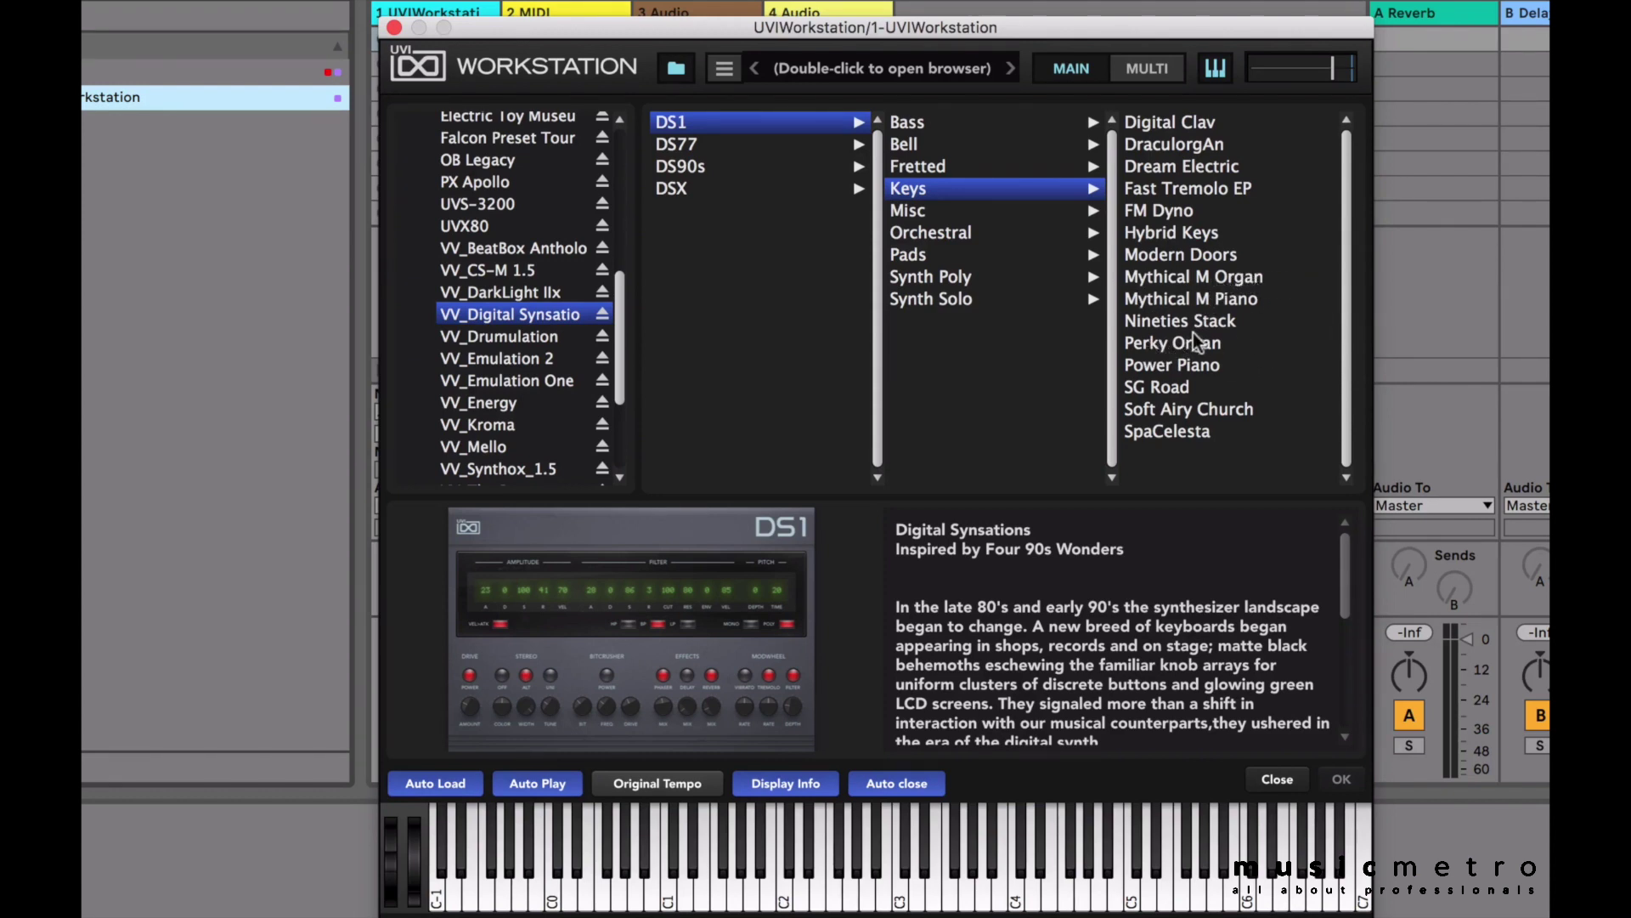
click(1149, 345)
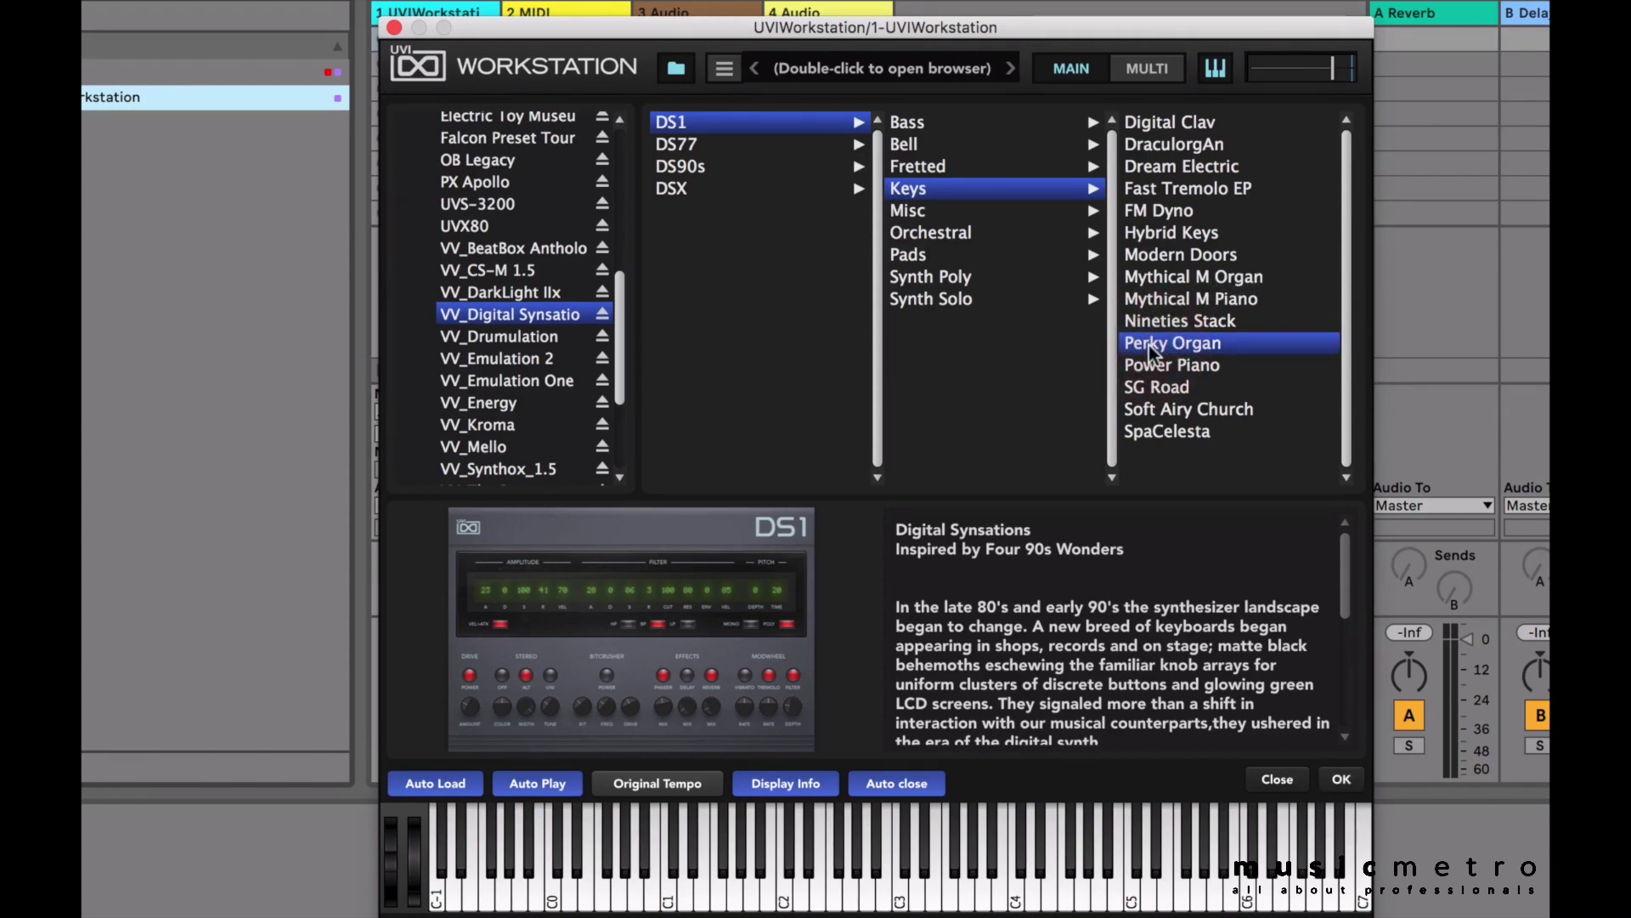
double_click(1152, 348)
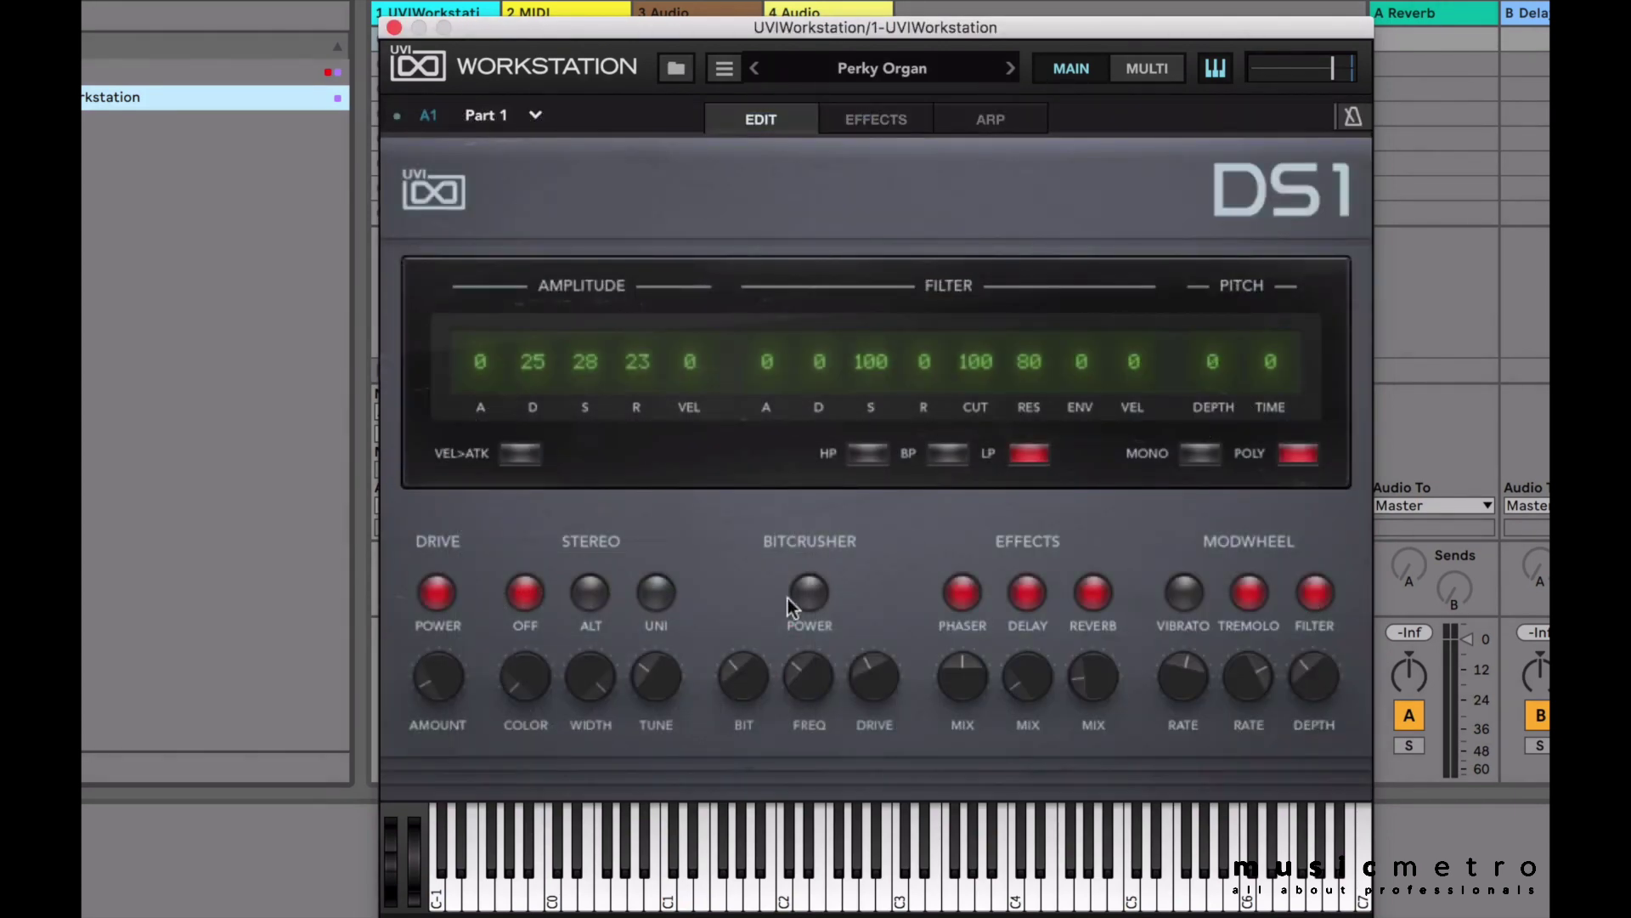
Audition the Perky Organ preset by playing various notes on the virtual keyboard
click(865, 853)
click(730, 906)
click(767, 904)
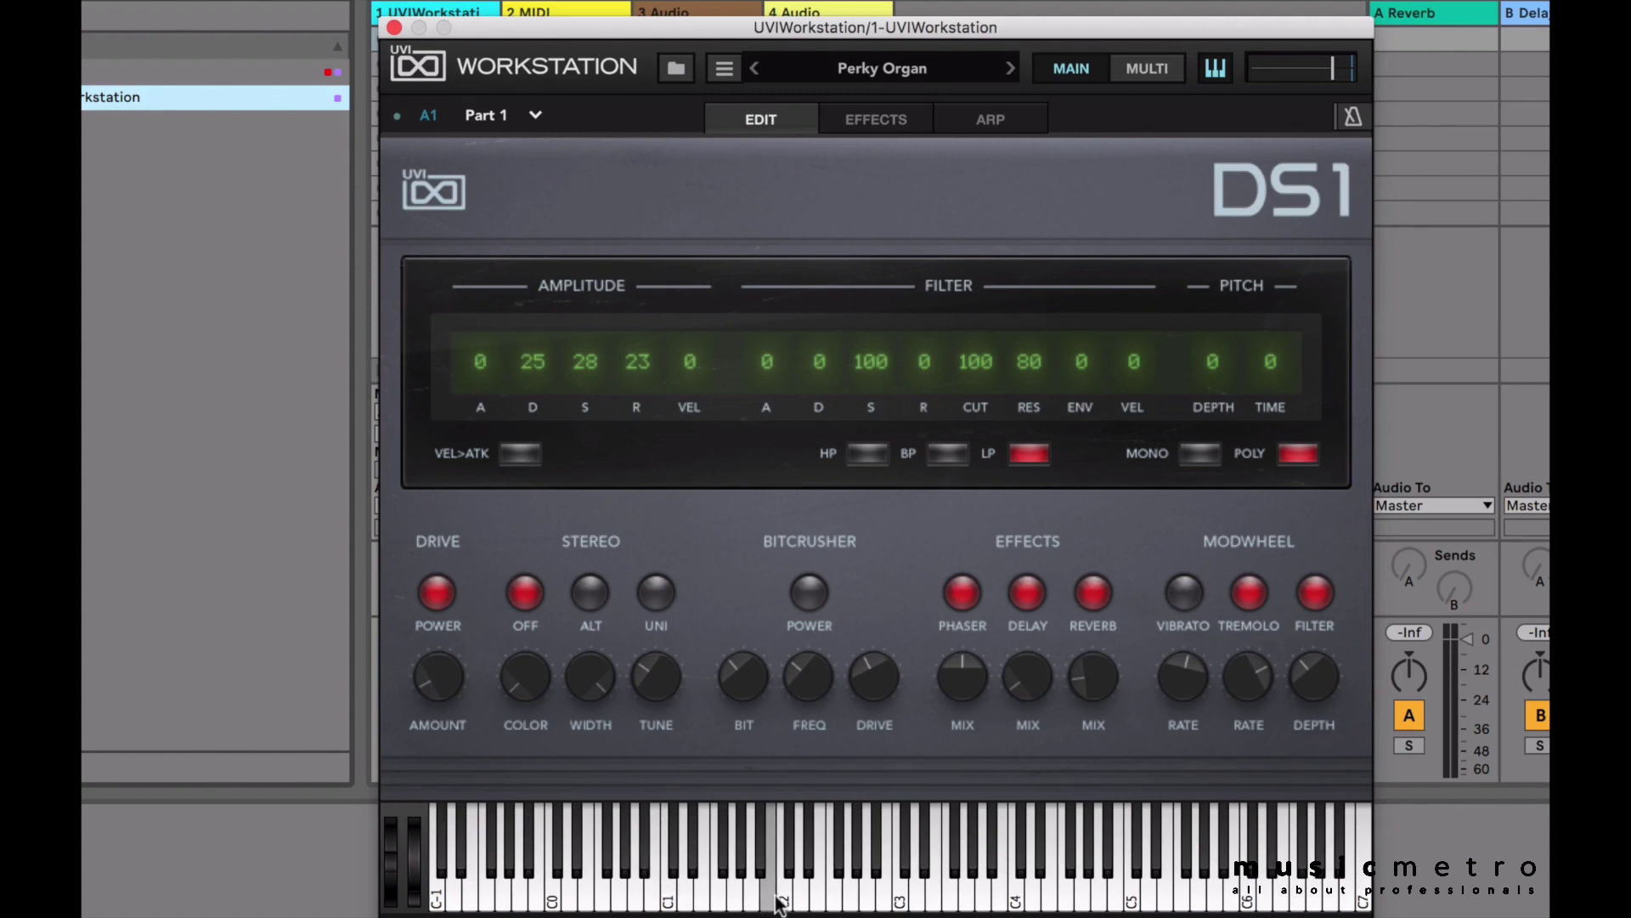
click(813, 901)
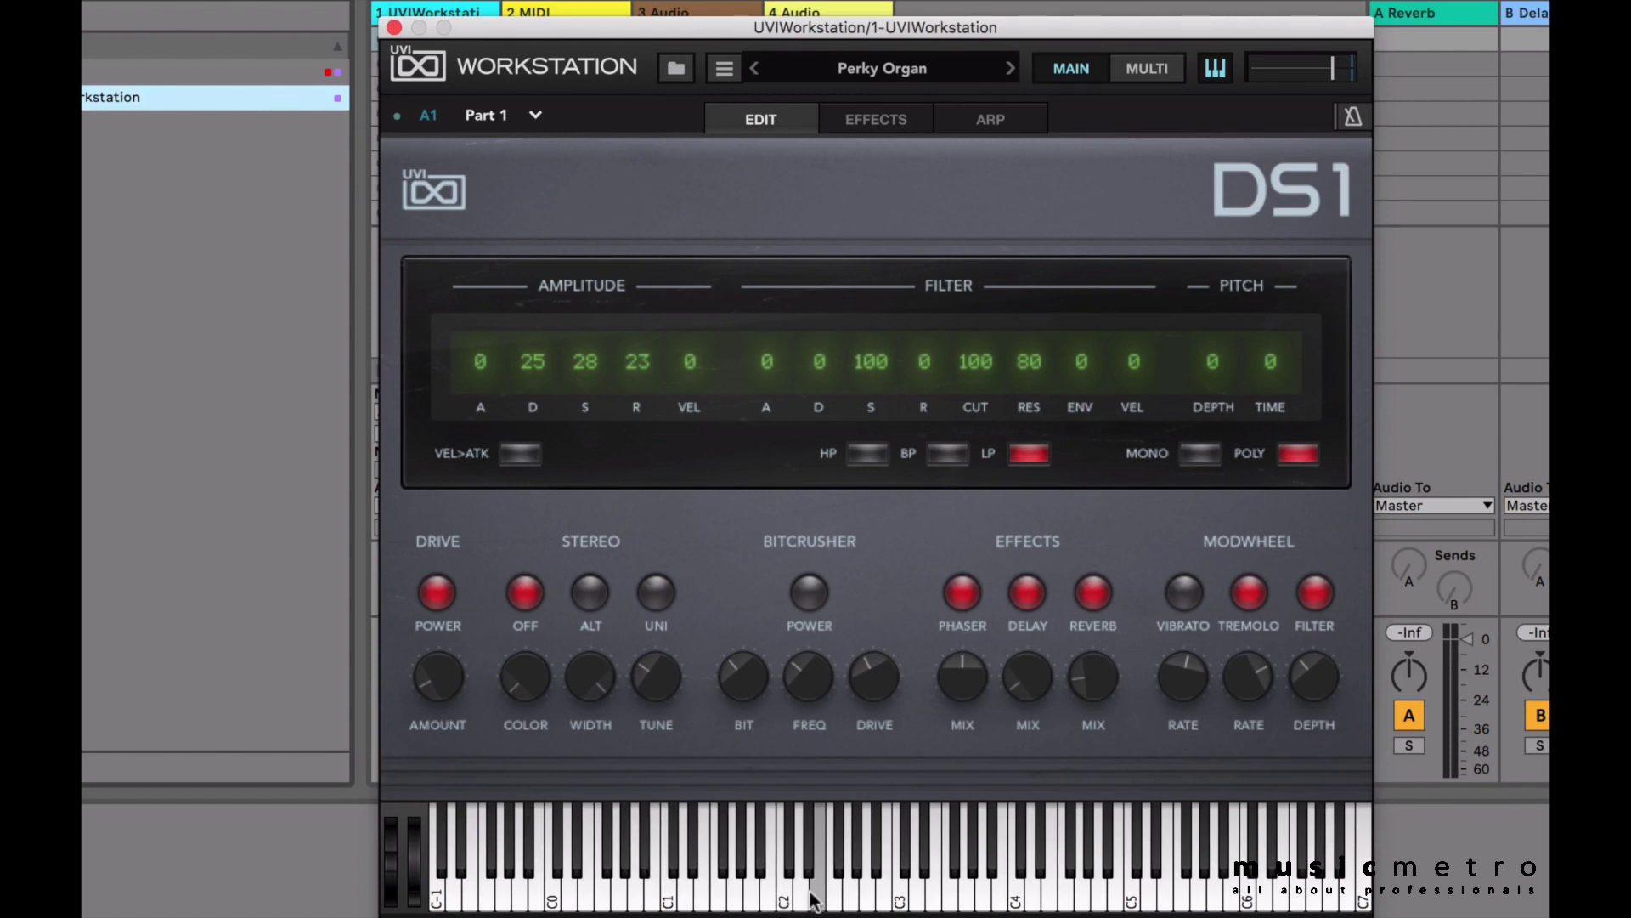
click(785, 900)
click(670, 900)
click(723, 901)
click(702, 894)
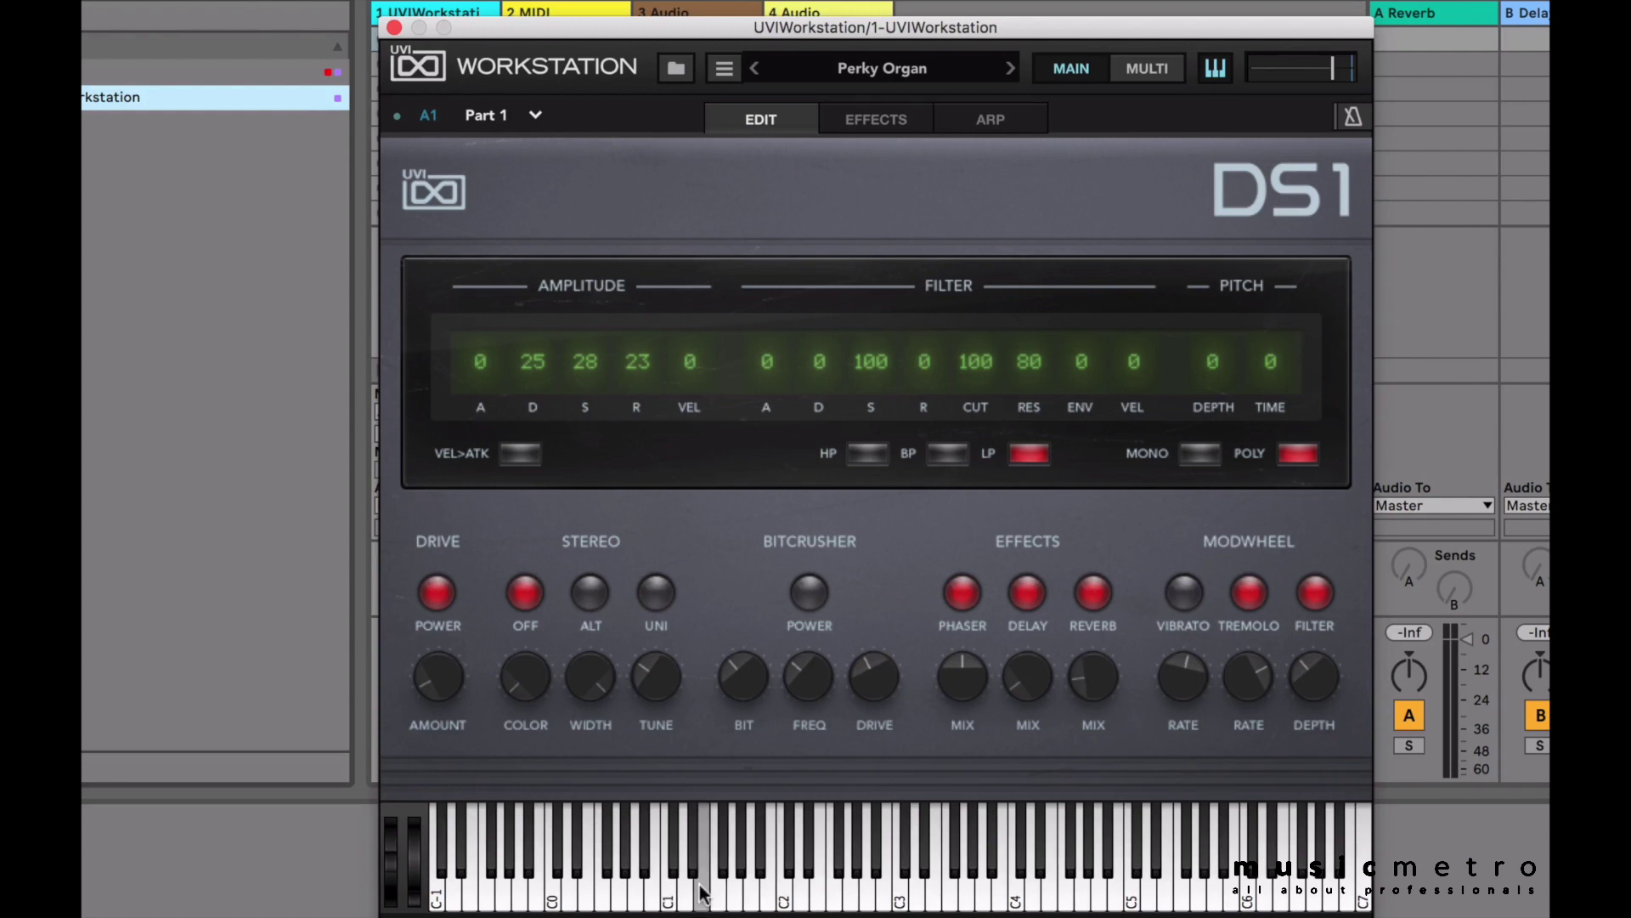
click(701, 894)
click(697, 893)
click(629, 884)
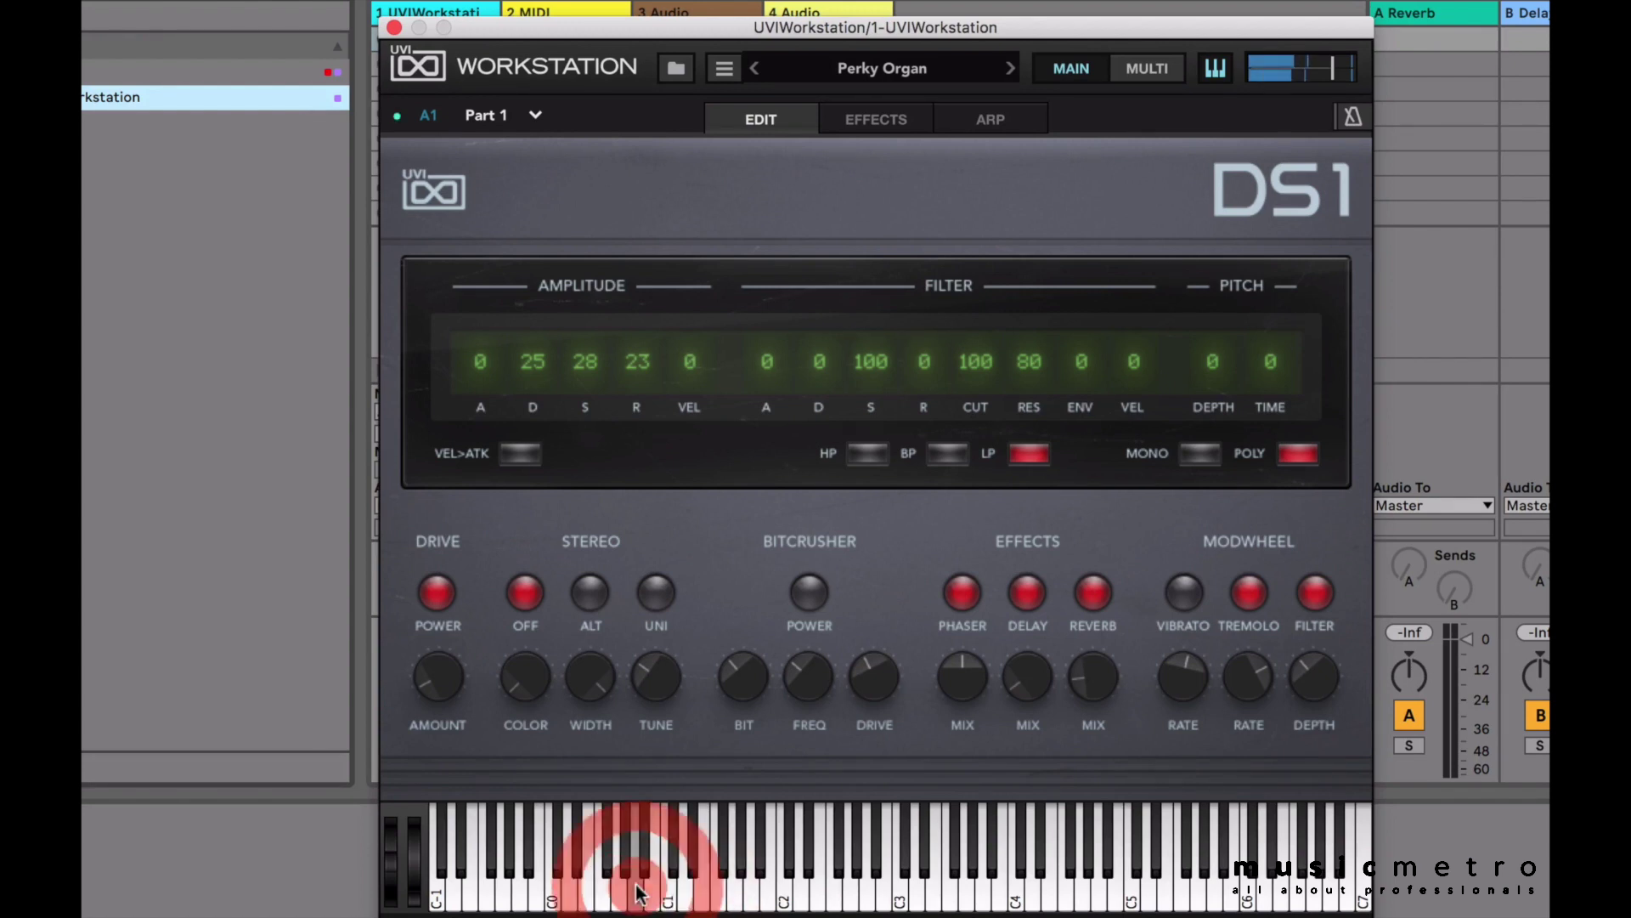
click(620, 886)
click(614, 888)
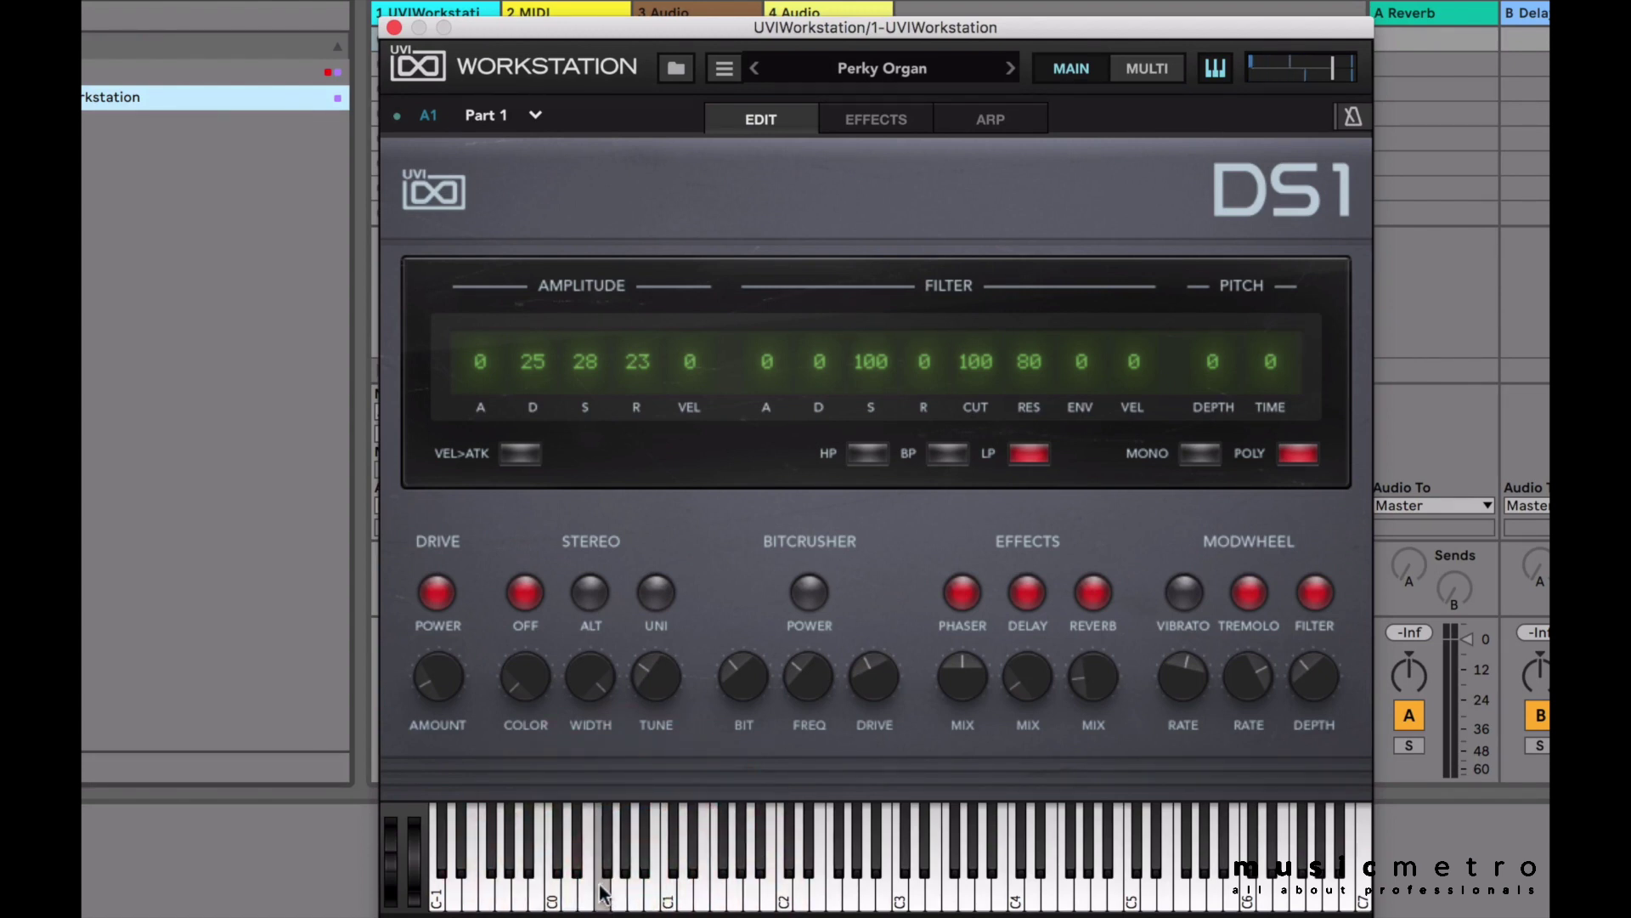
click(597, 888)
click(754, 888)
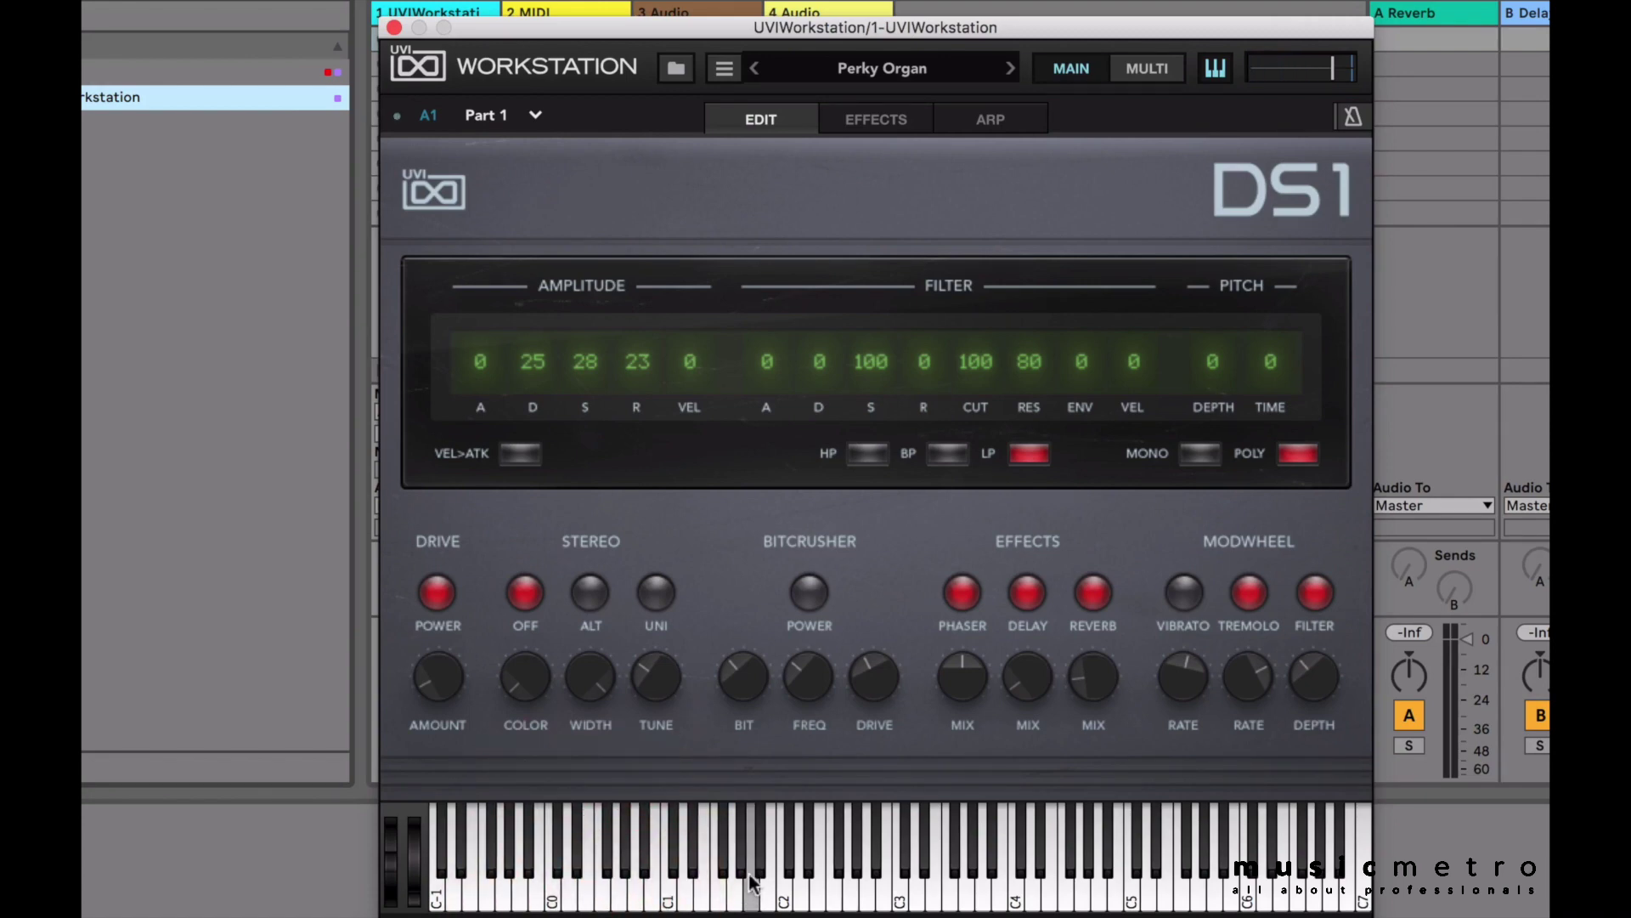
Load the Cameo CX instrument from the Cameo soundbank and open its list of internal presets
click(673, 66)
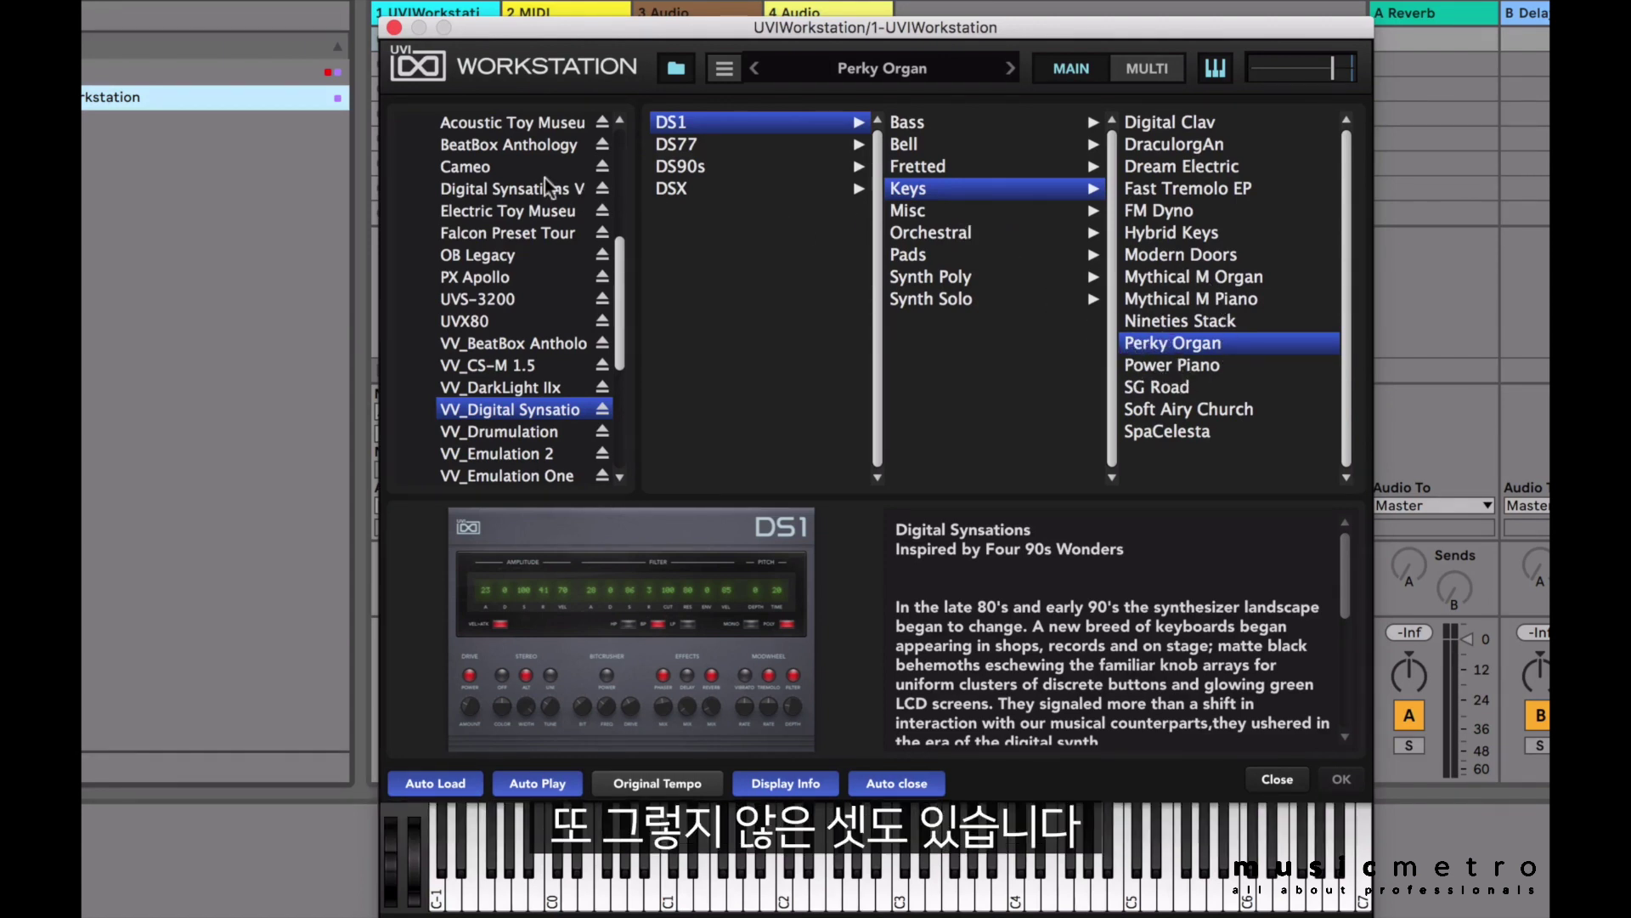
click(475, 167)
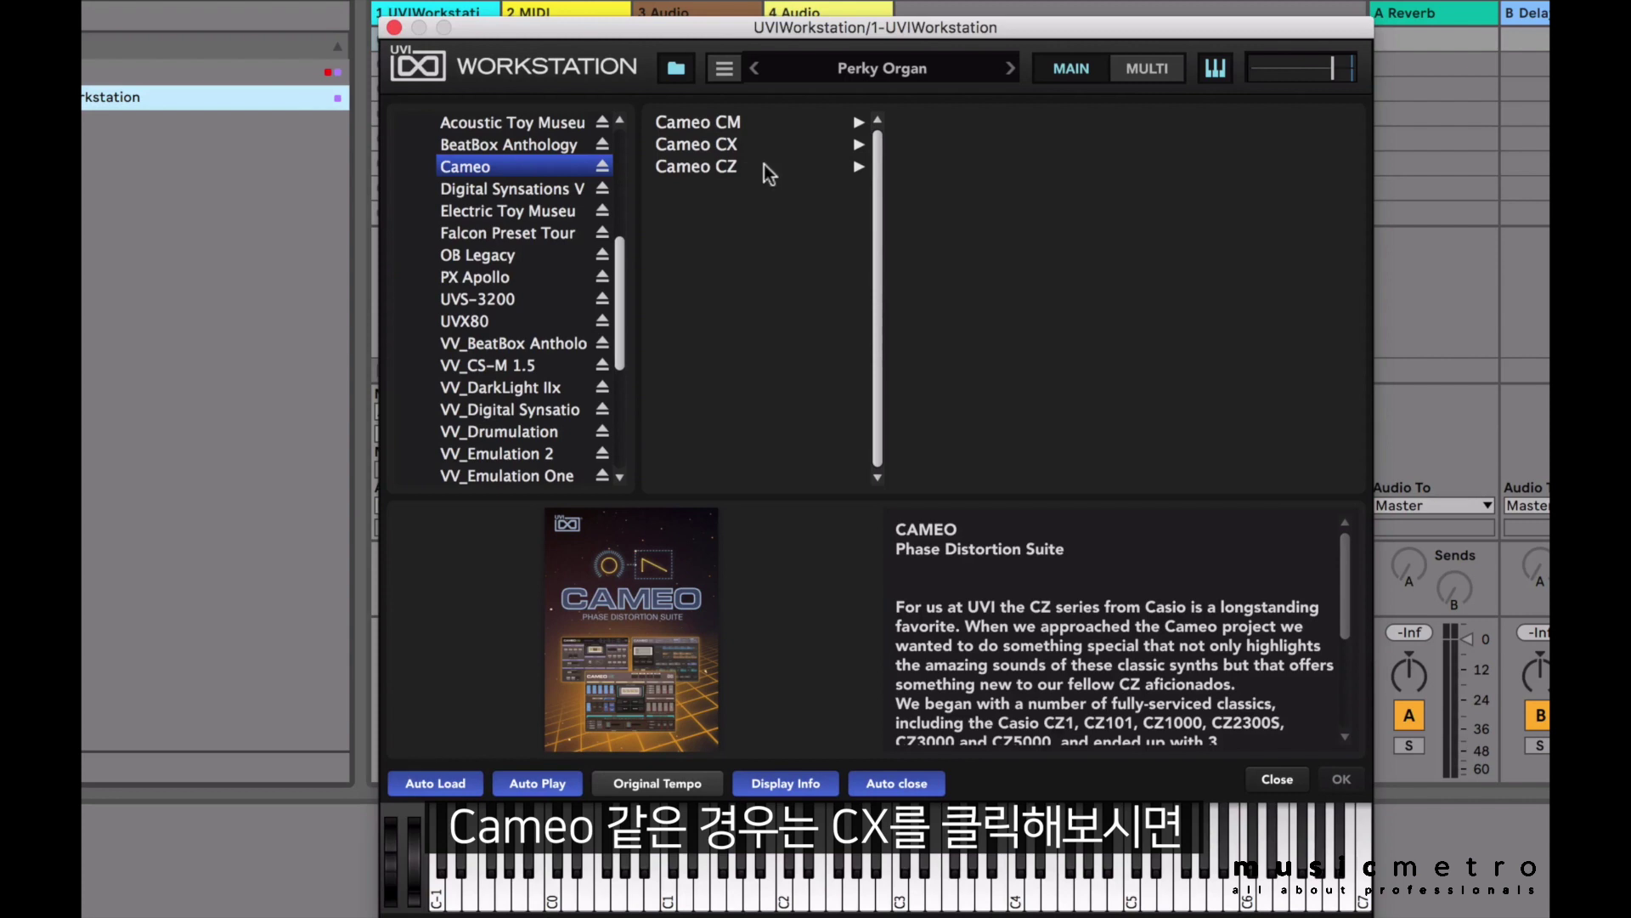
click(679, 146)
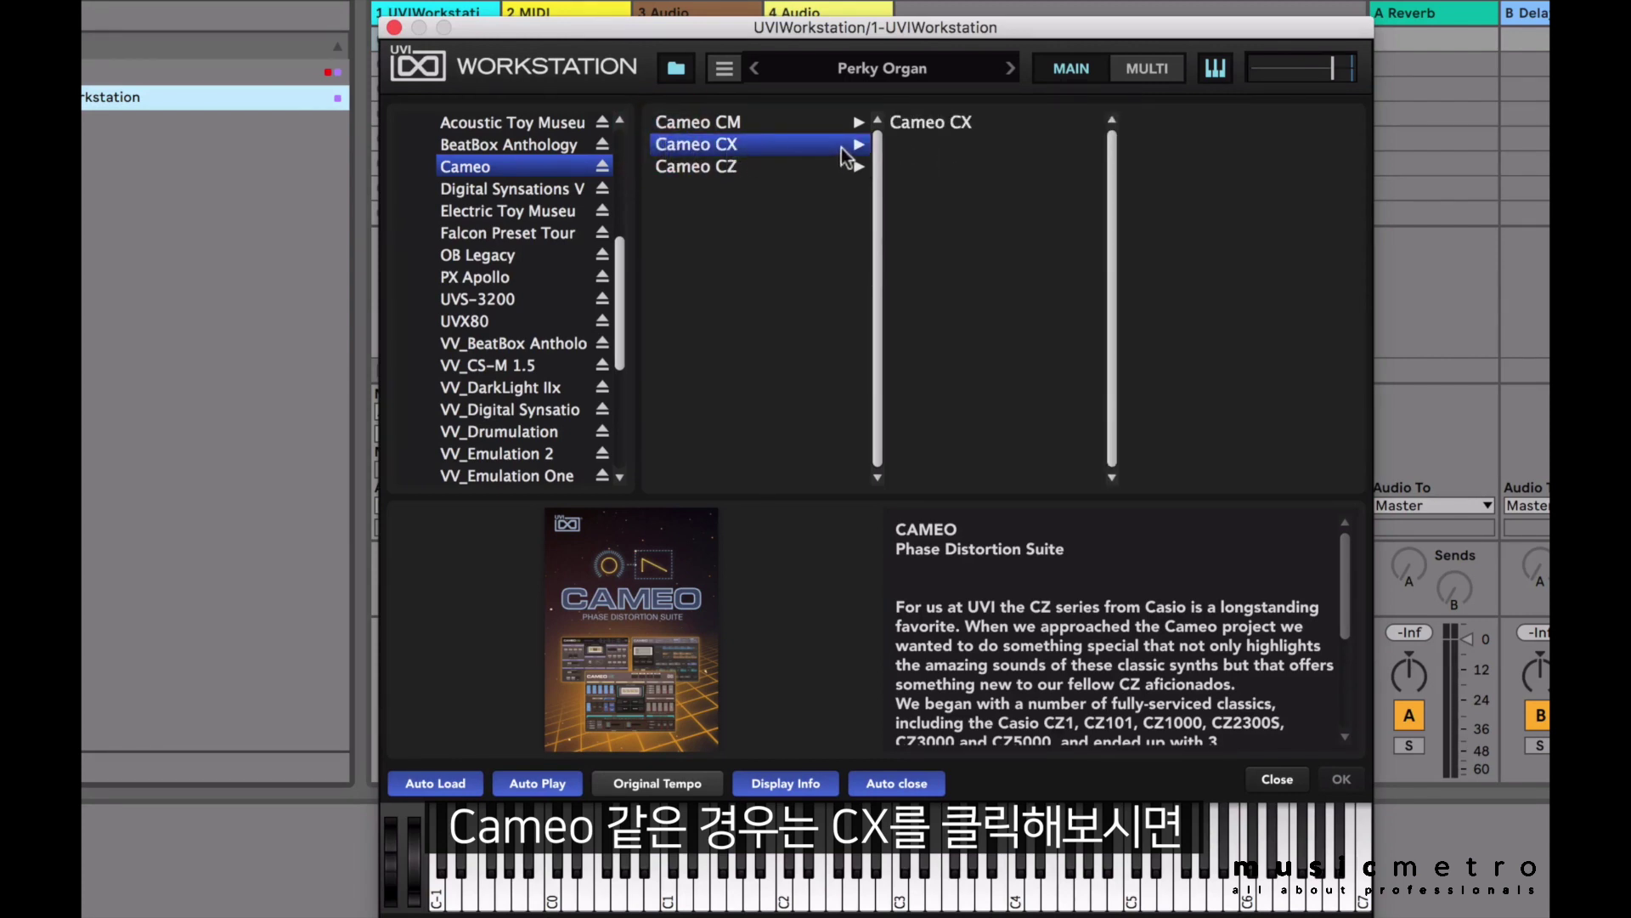
click(953, 125)
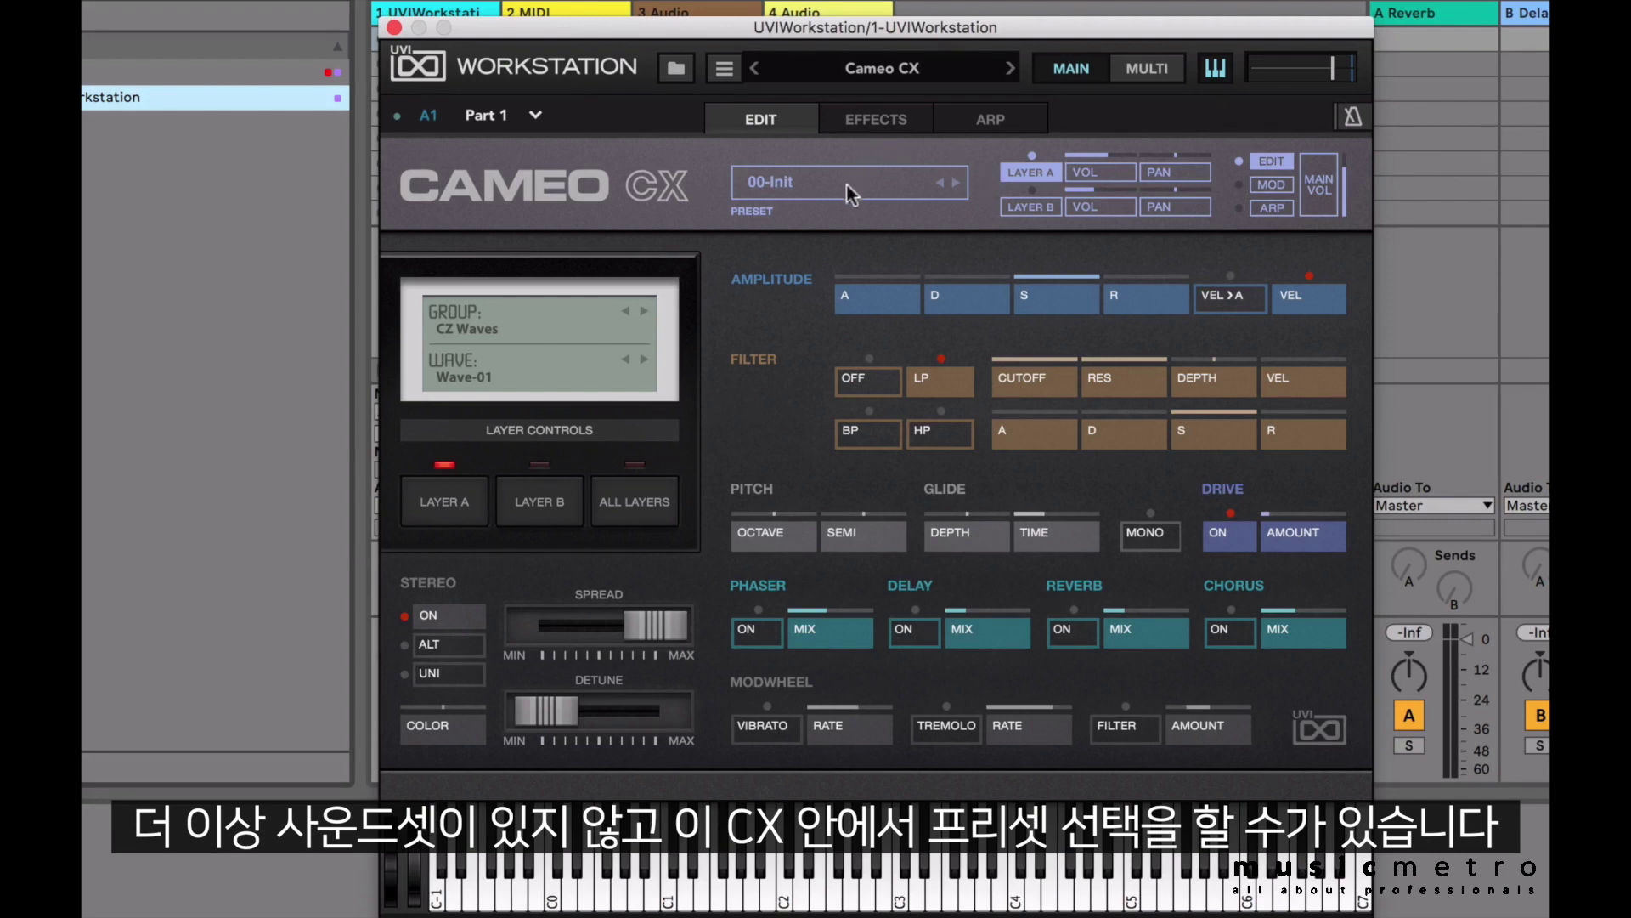
click(814, 189)
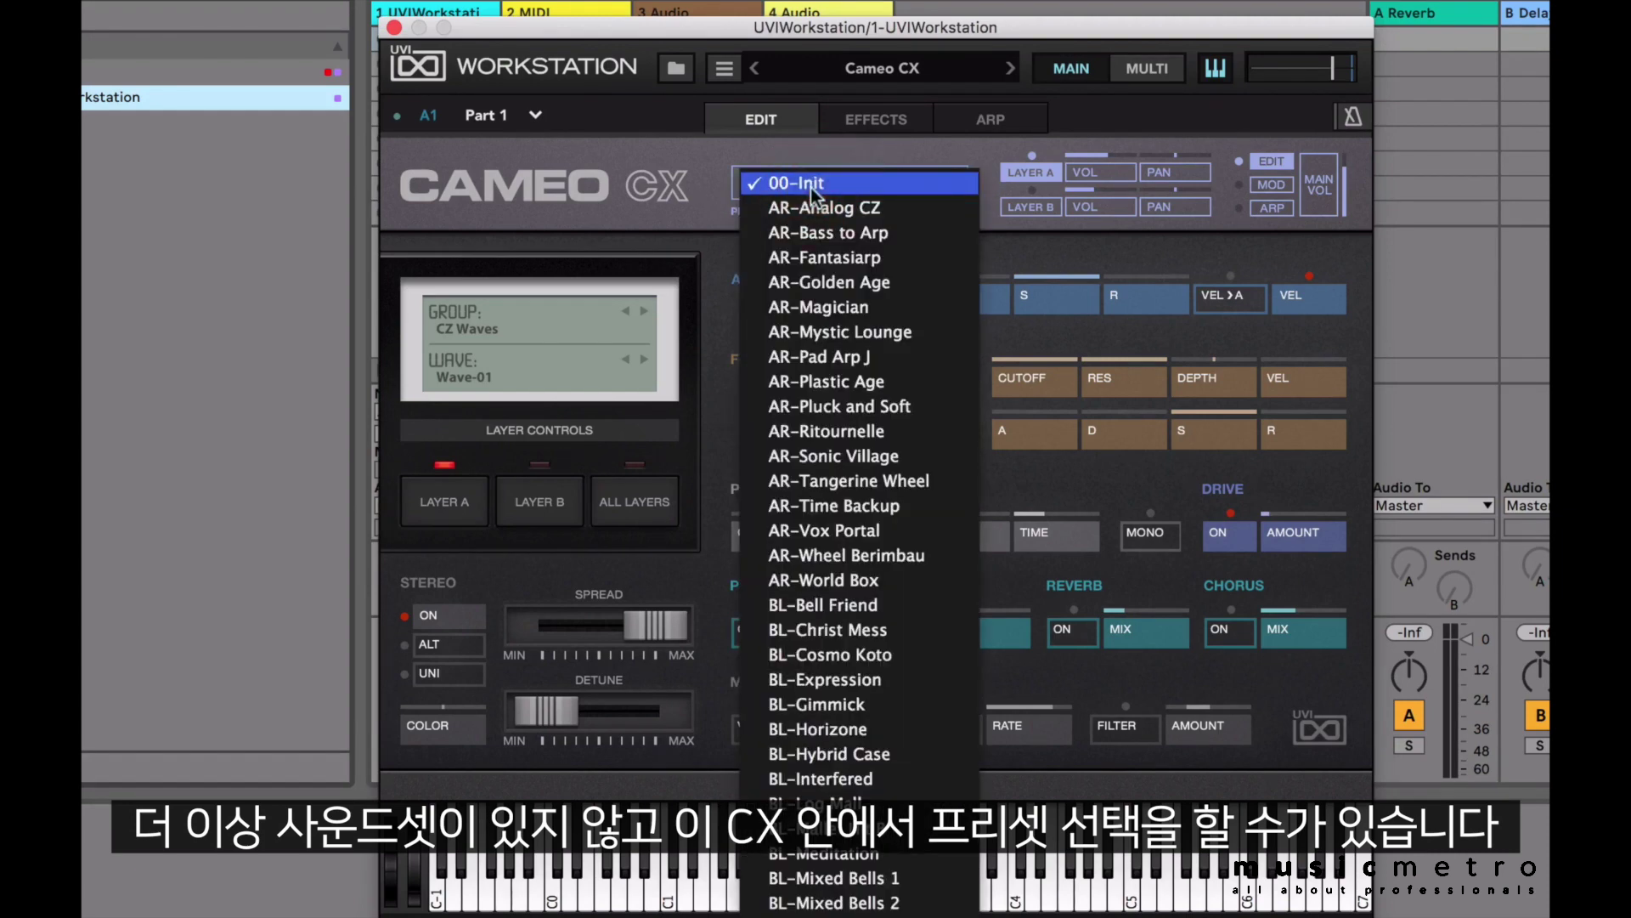
Select the KB-Big CZ Keys preset inside Cameo CX, and advance to the following preset, KB-CameOrgan
scroll(828, 483, down, 20)
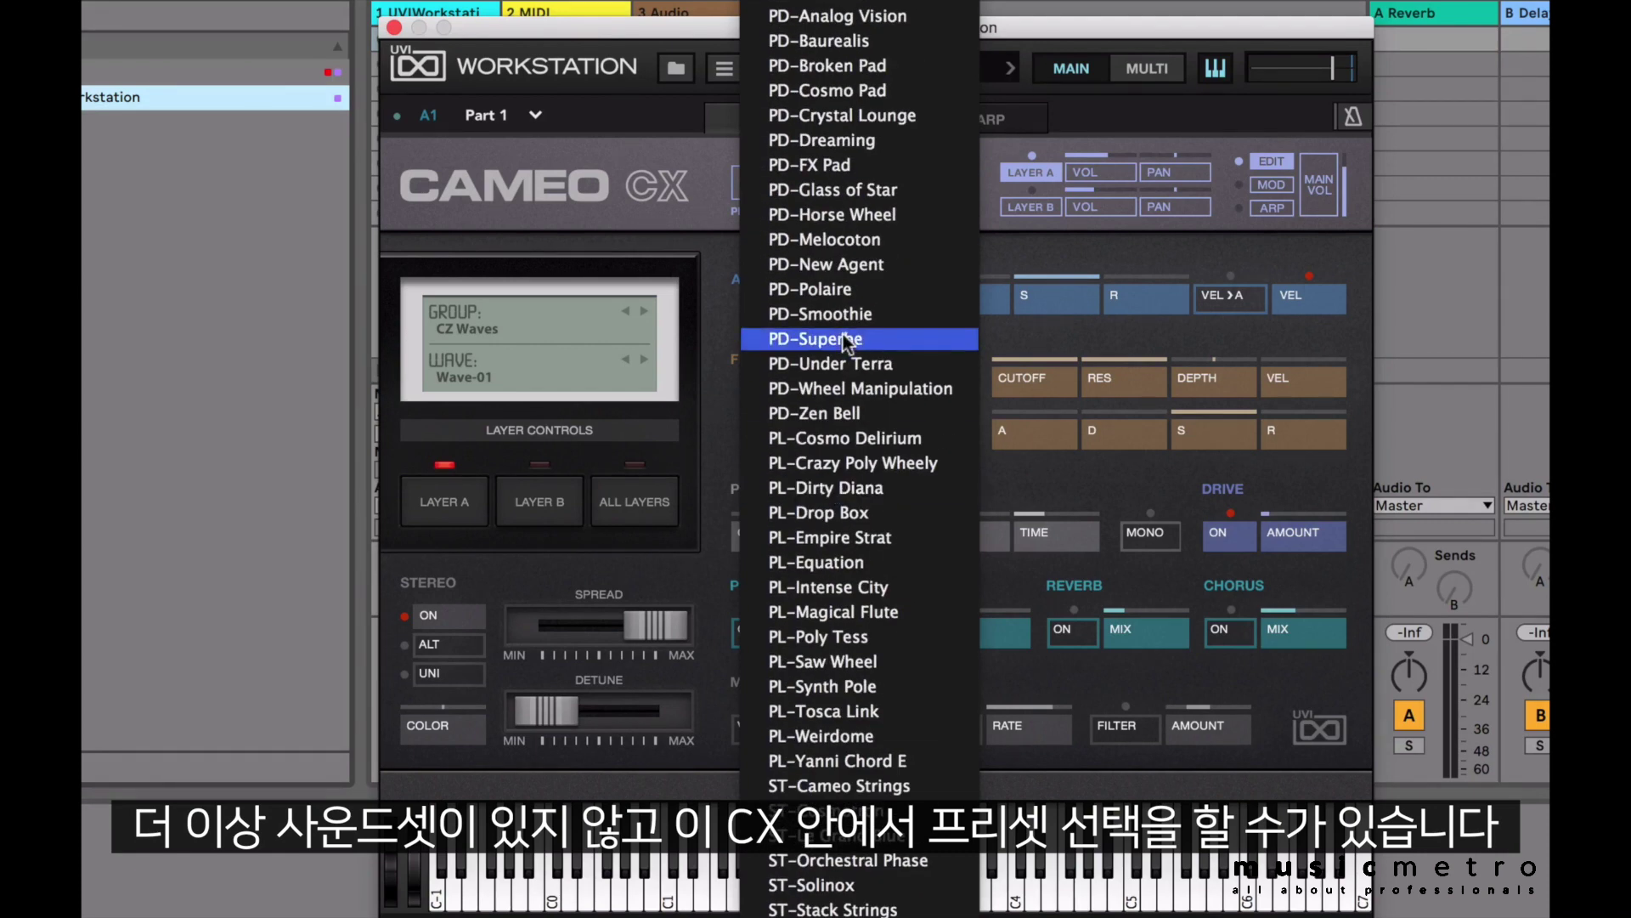
scroll(843, 340, up, 20)
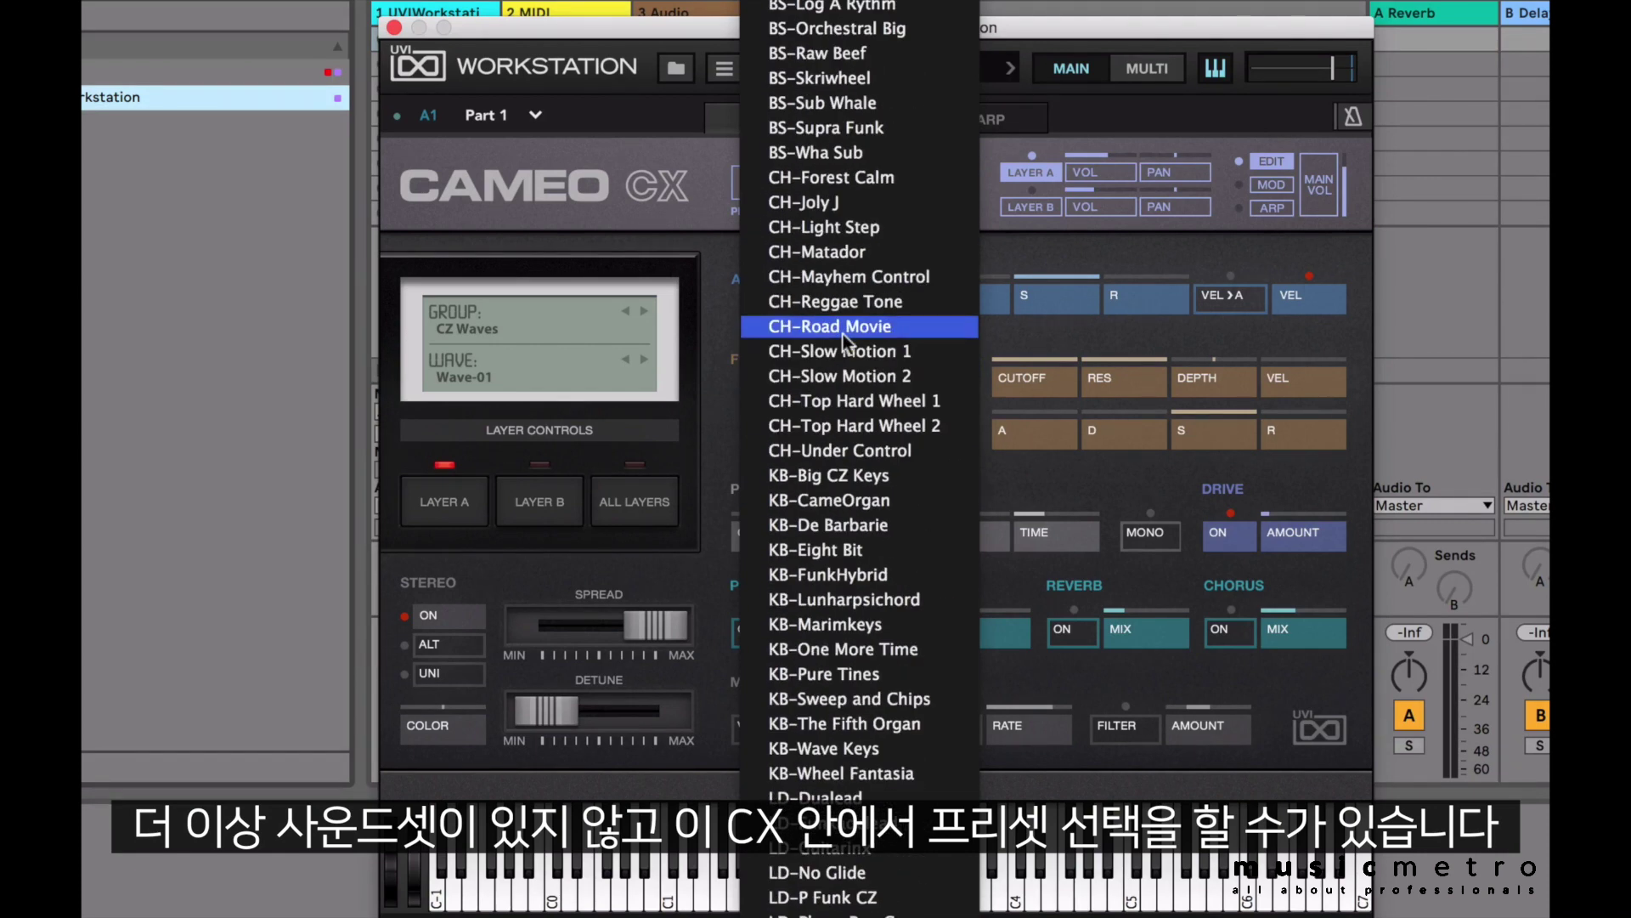
click(839, 471)
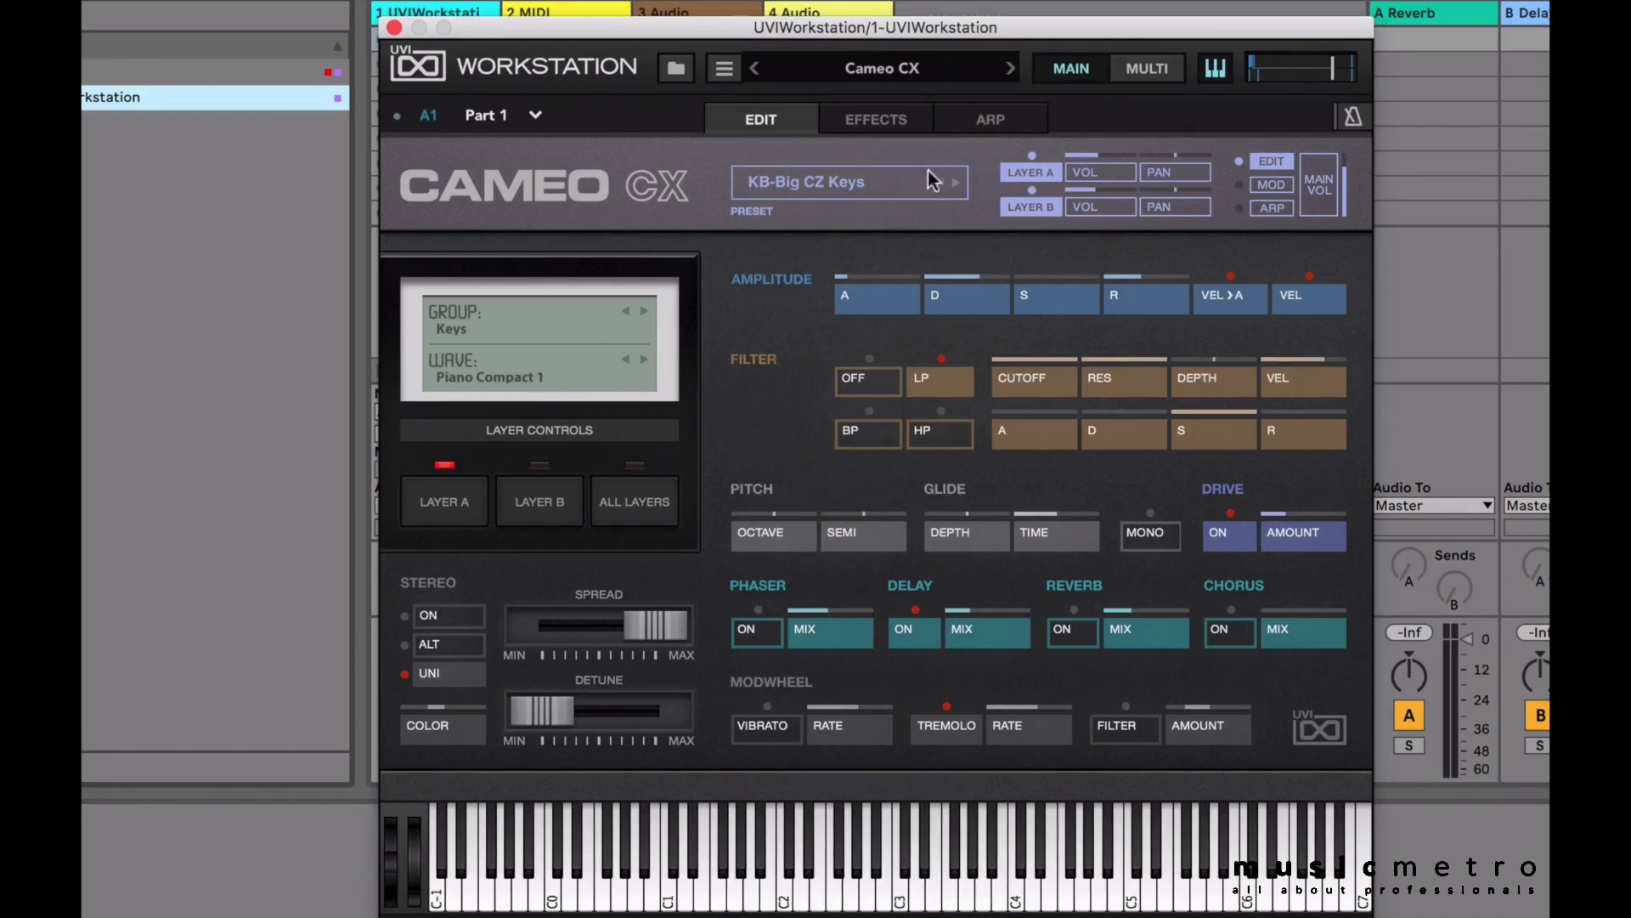
click(956, 182)
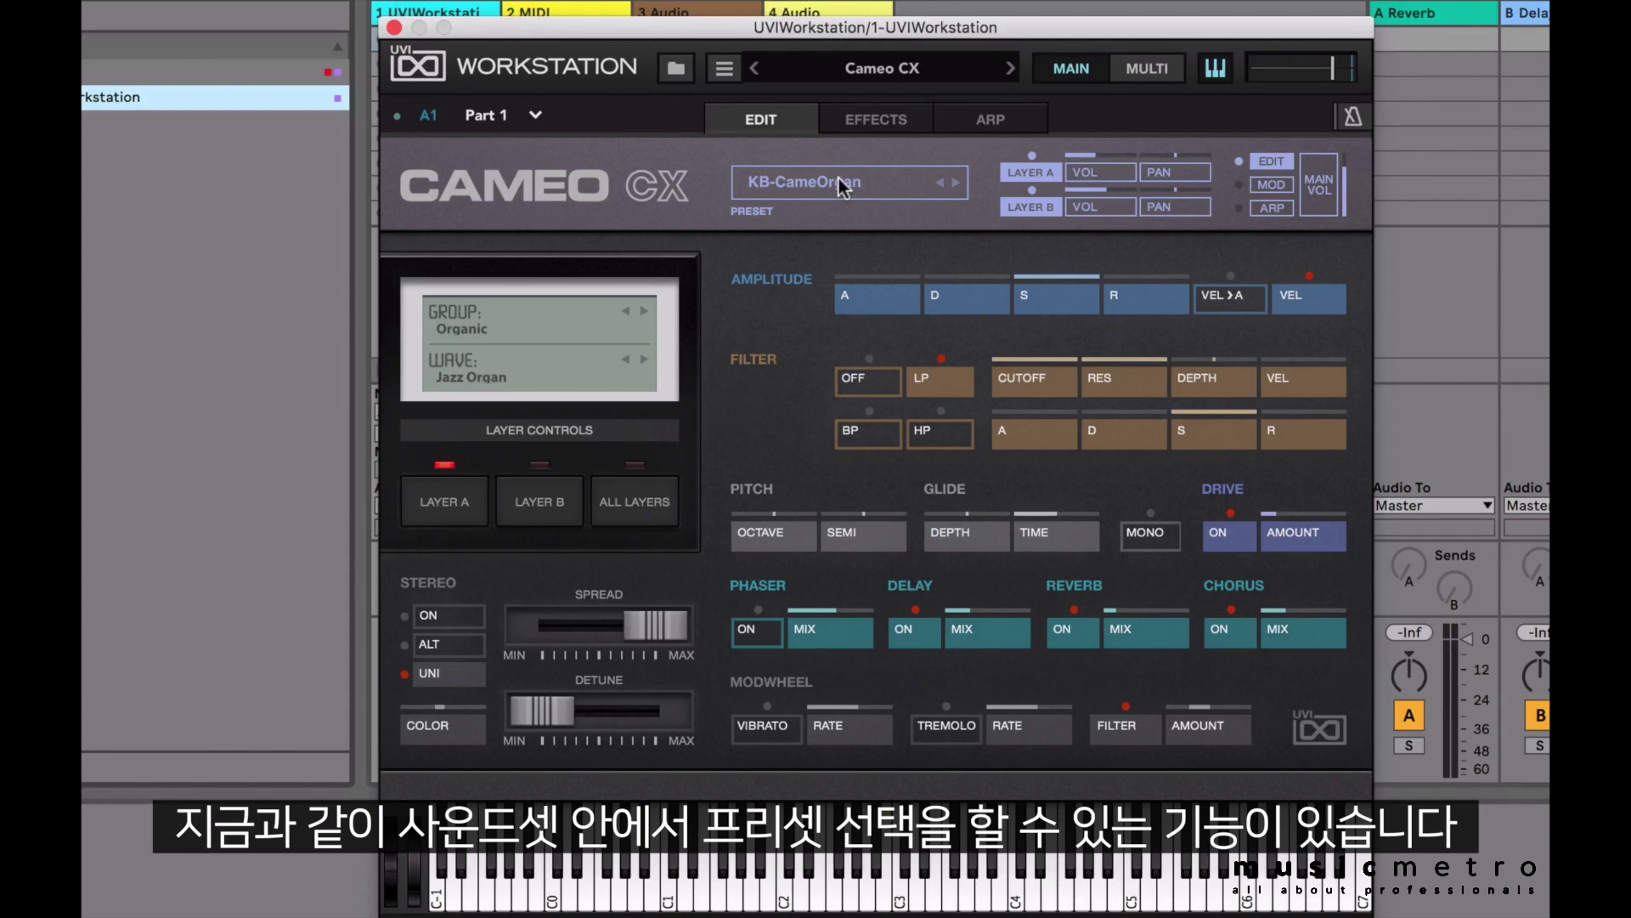
Load the Funky Clavi 1 preset from the Keys category of Cameo CZ and audition it with a note
click(678, 72)
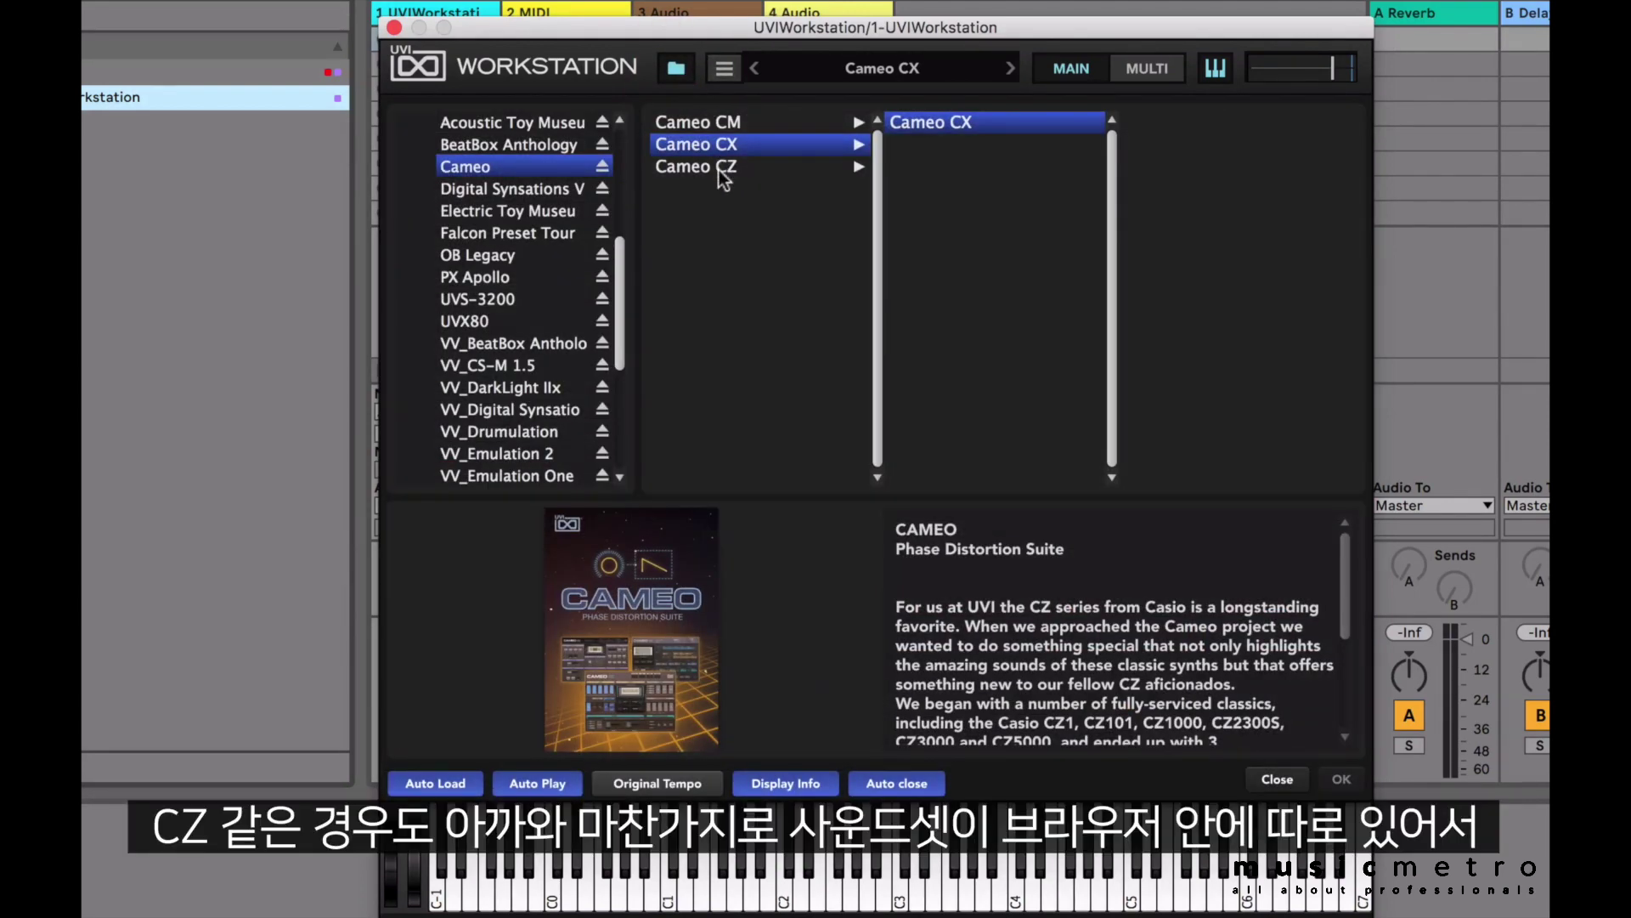
click(744, 169)
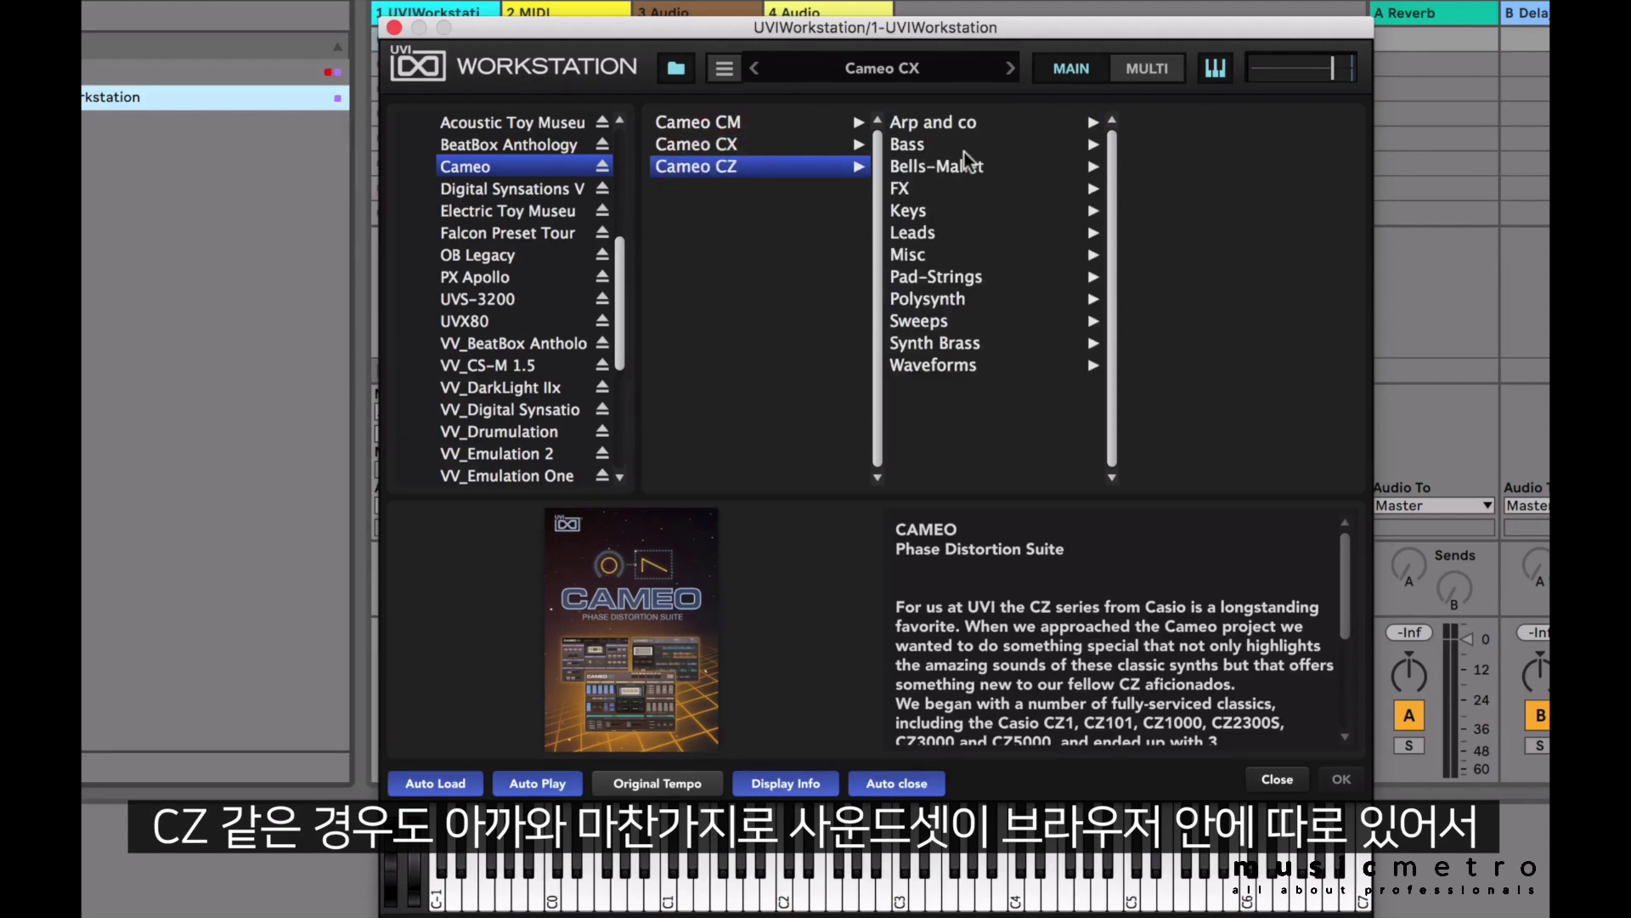
click(925, 211)
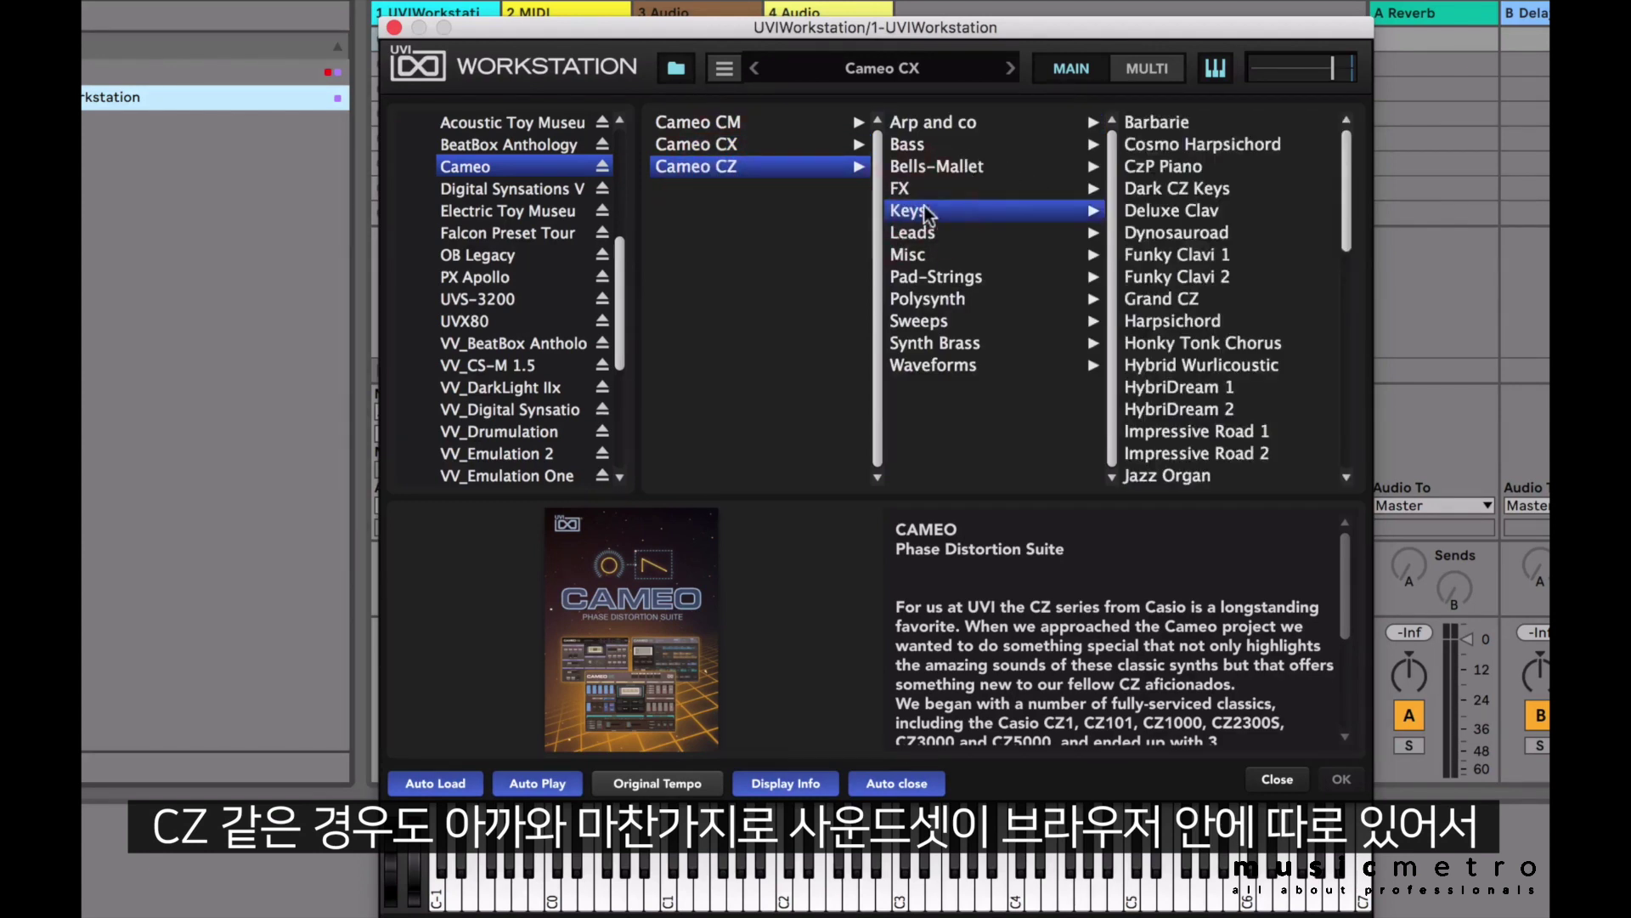
click(1177, 255)
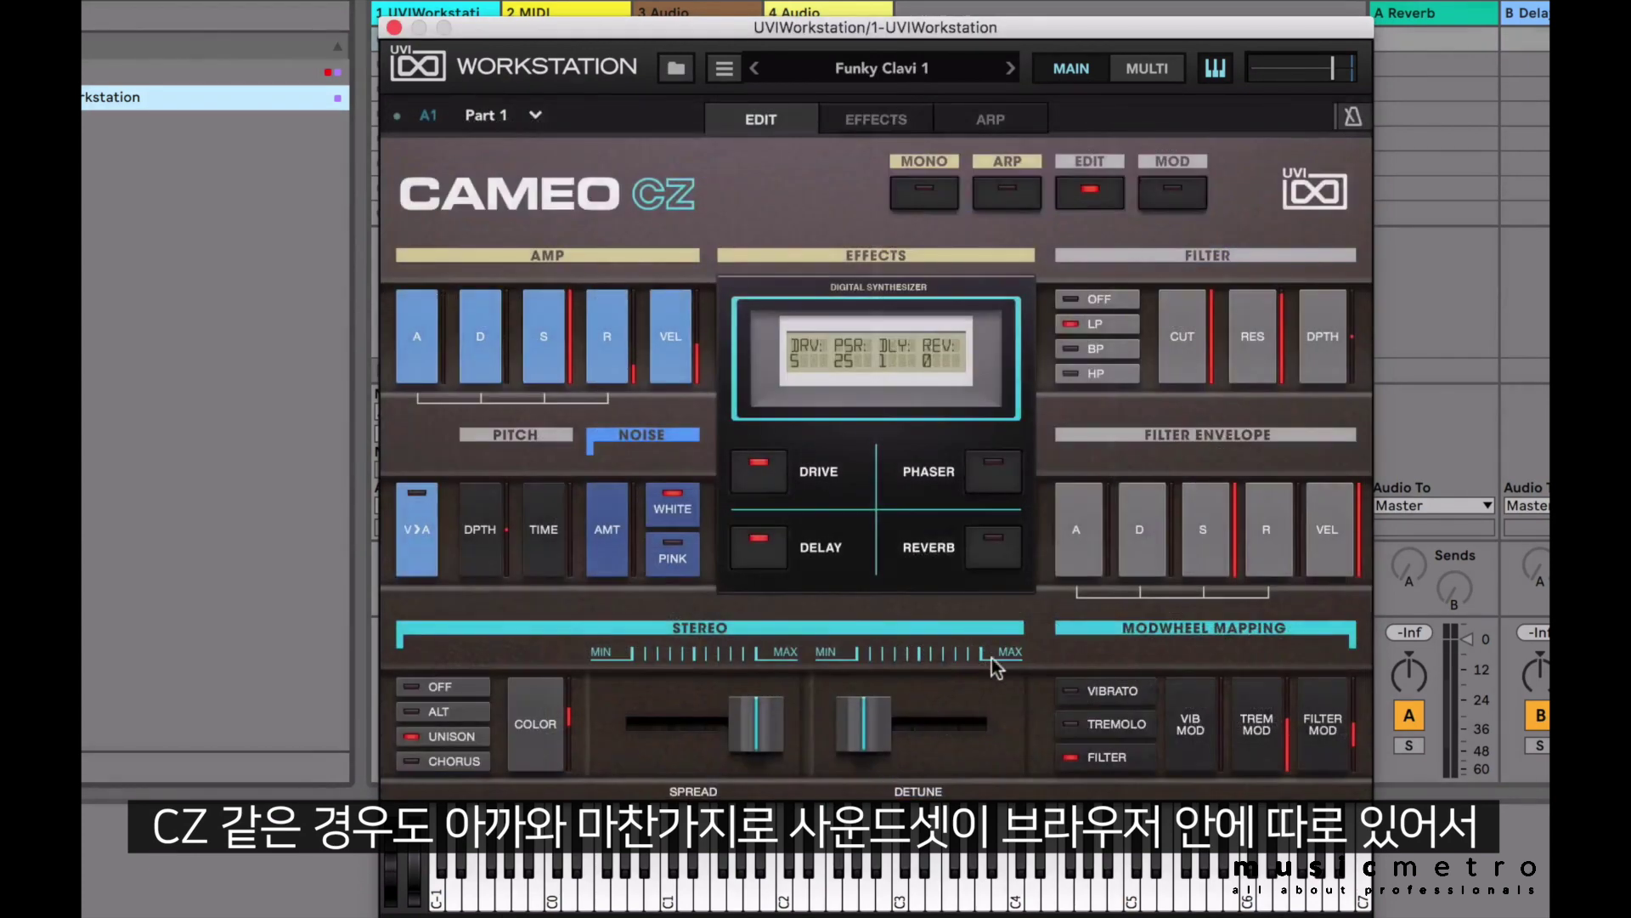
click(850, 875)
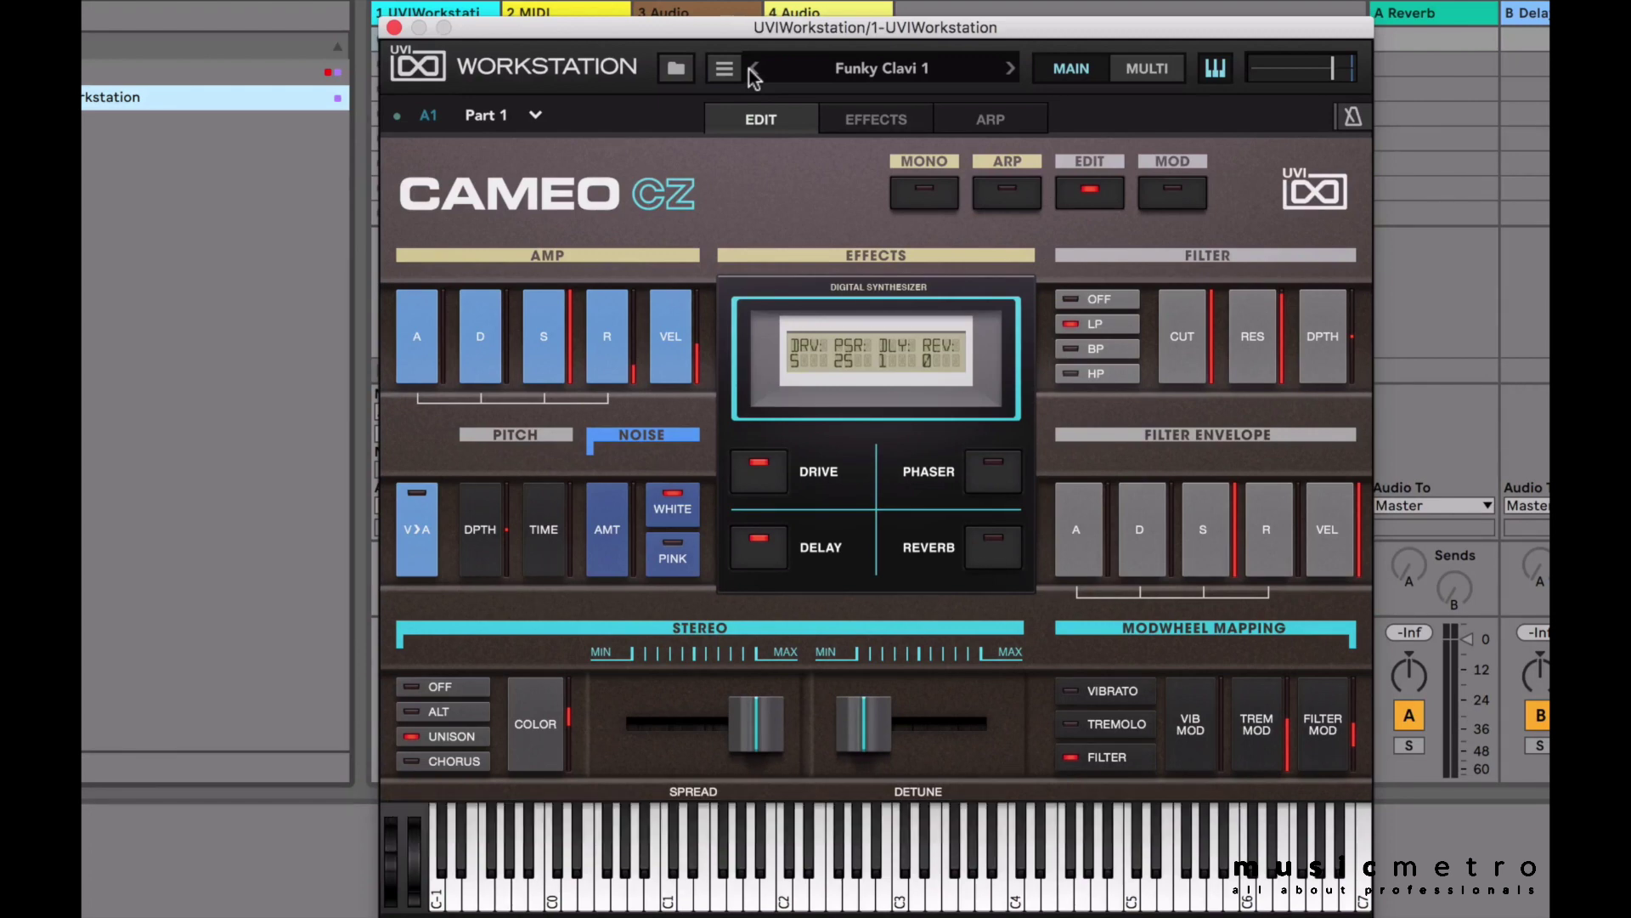
Reopen the sound browser and add the Funky Clavi 1 preset to the favorites
click(679, 79)
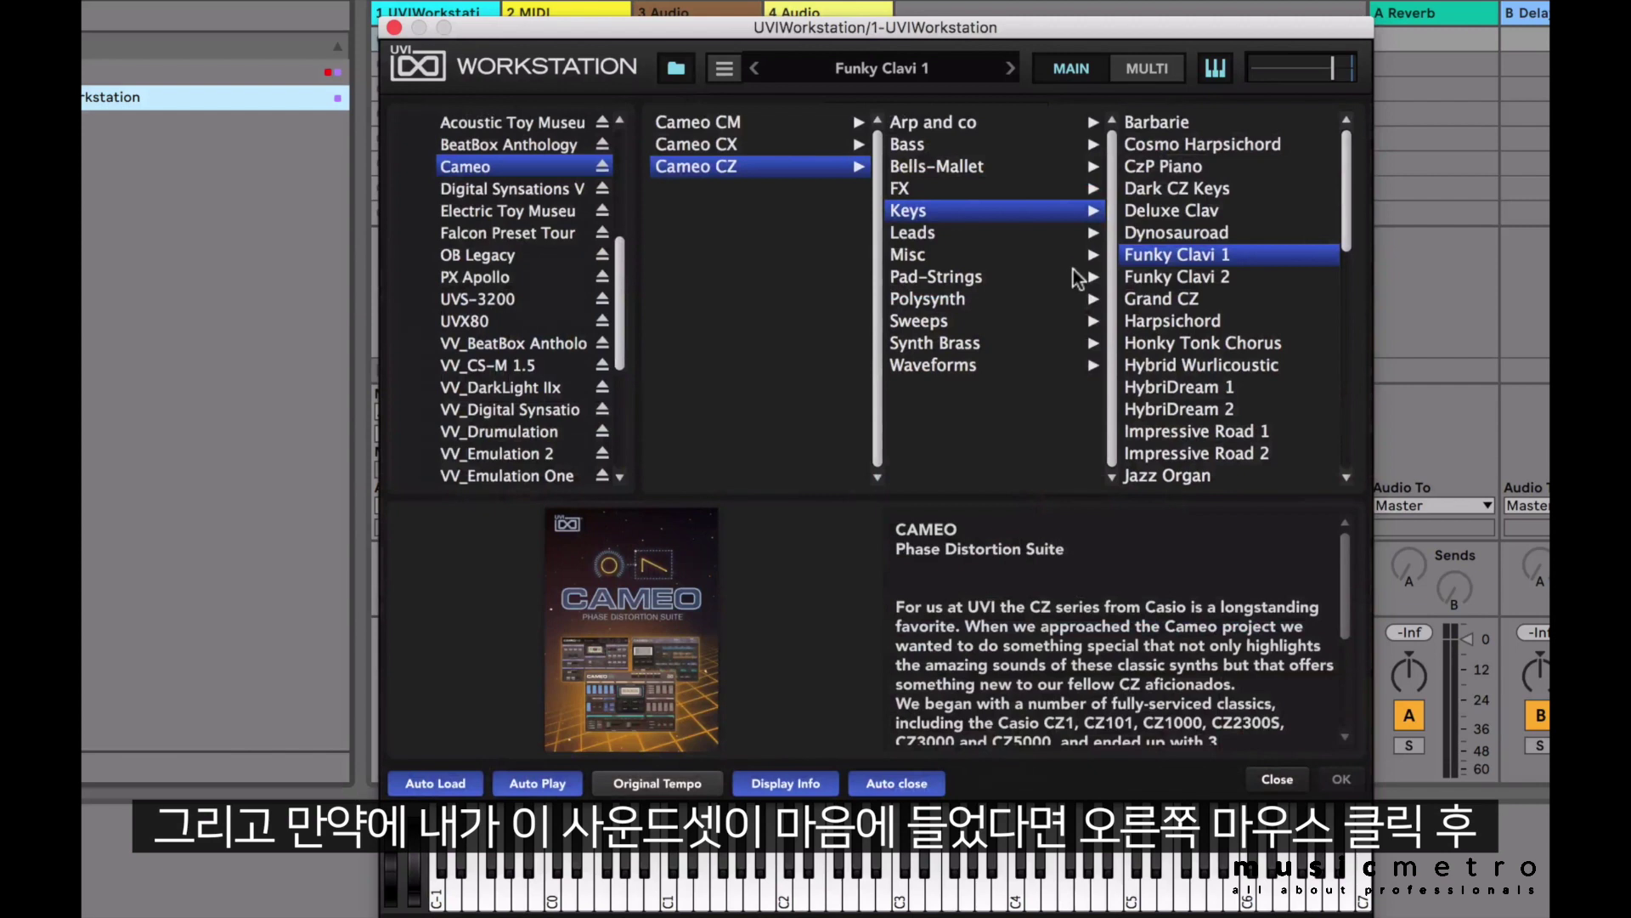
right_click(1164, 271)
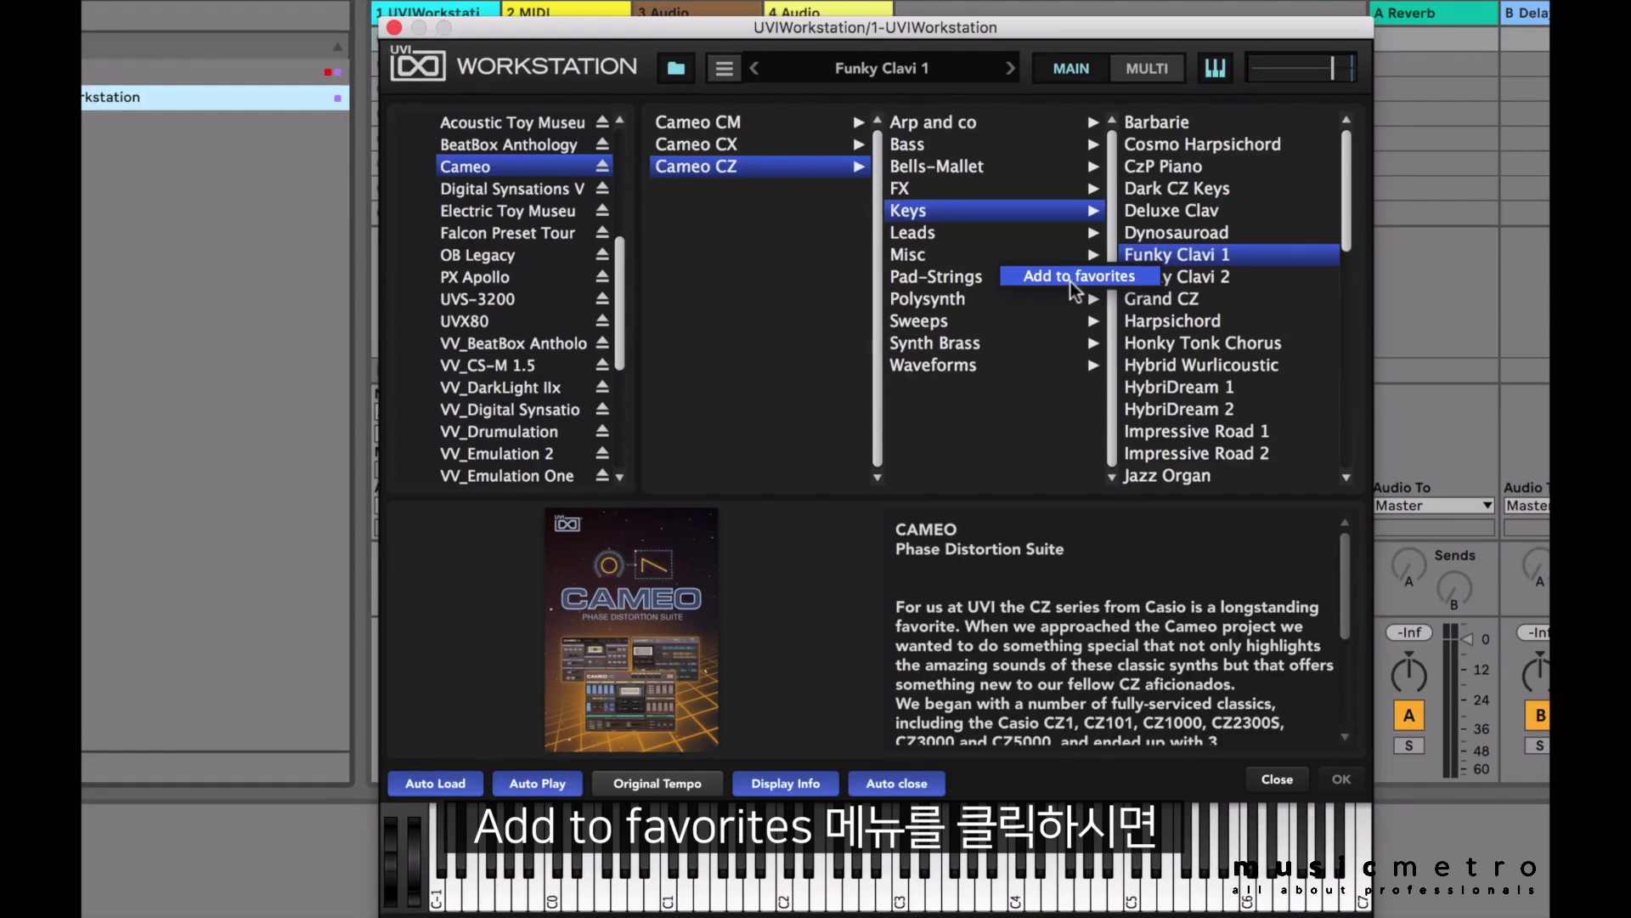
click(1071, 283)
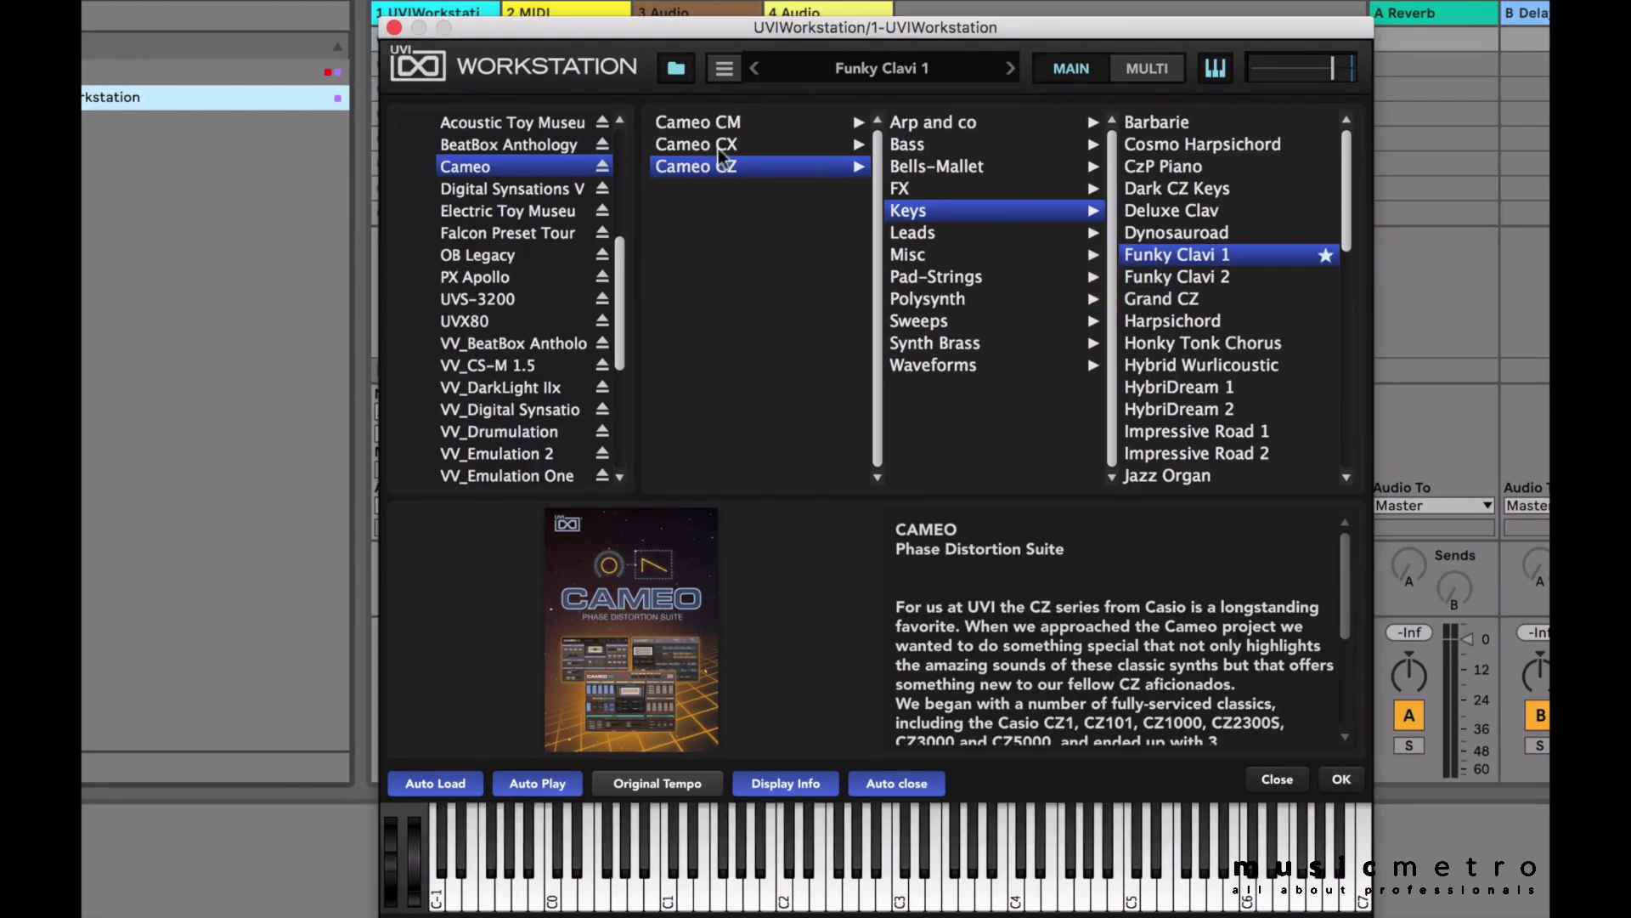
scroll(561, 221, down, 2)
scroll(560, 221, up, 5)
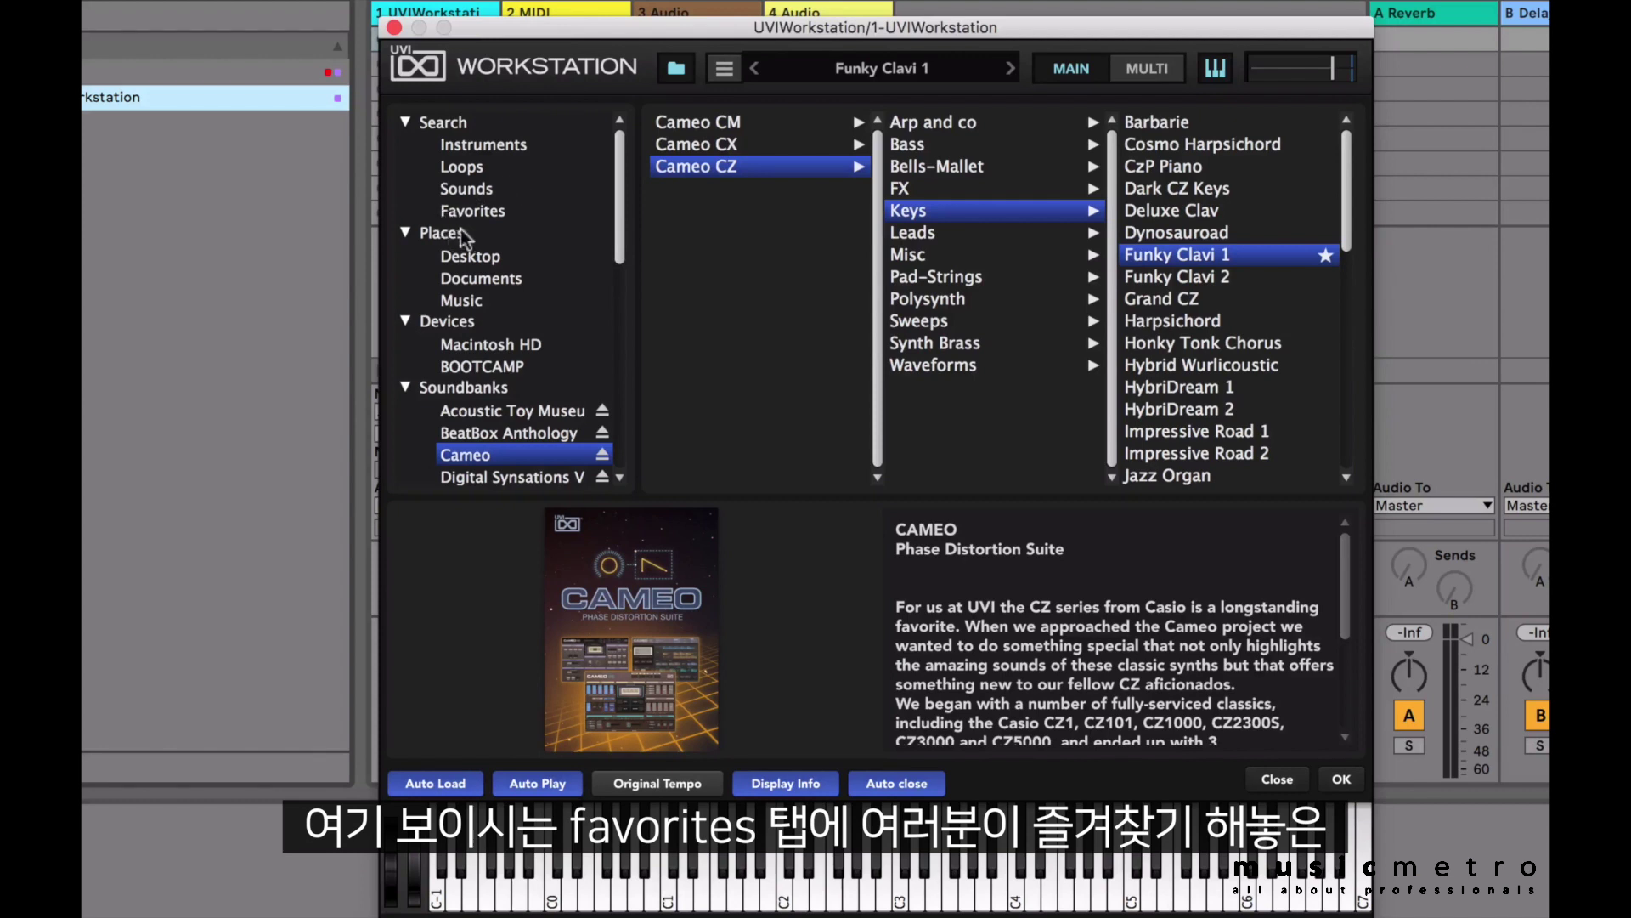